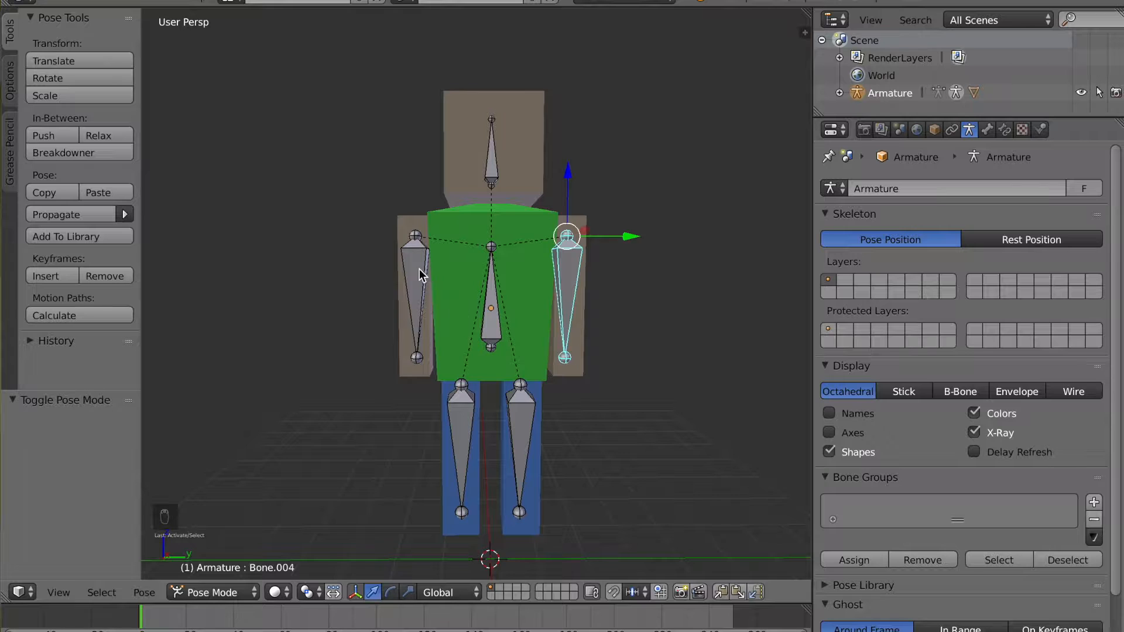
Test-move the left-hand arm bone Bone.005 twice to check how the mesh deforms, cancelling each move
{"action": "middle_click_drag", "start_coordinate": [418, 269], "coordinate": [427, 280]}
{"action": "key", "text": "g"}
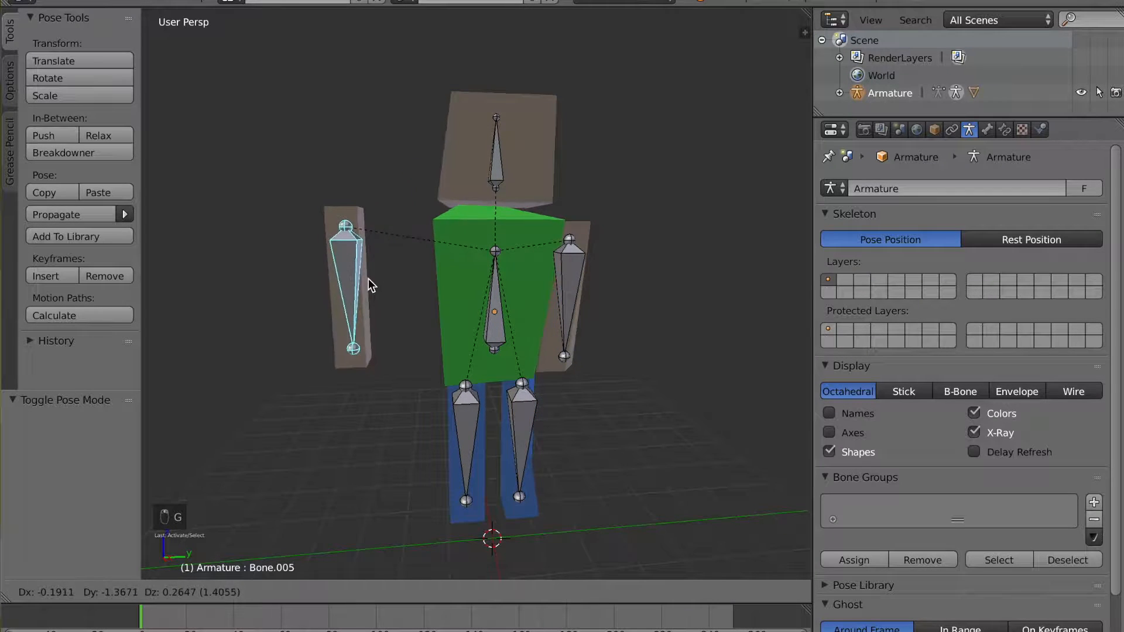
{"action": "right_click", "coordinate": [401, 304]}
{"action": "key", "text": "g"}
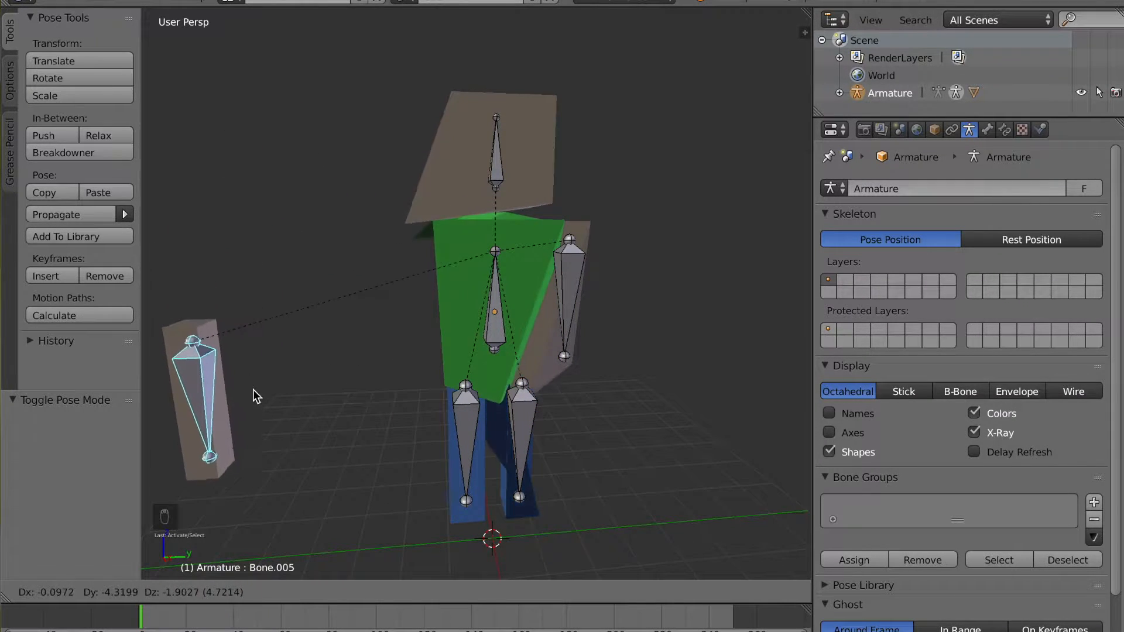
{"action": "right_click", "coordinate": [328, 290]}
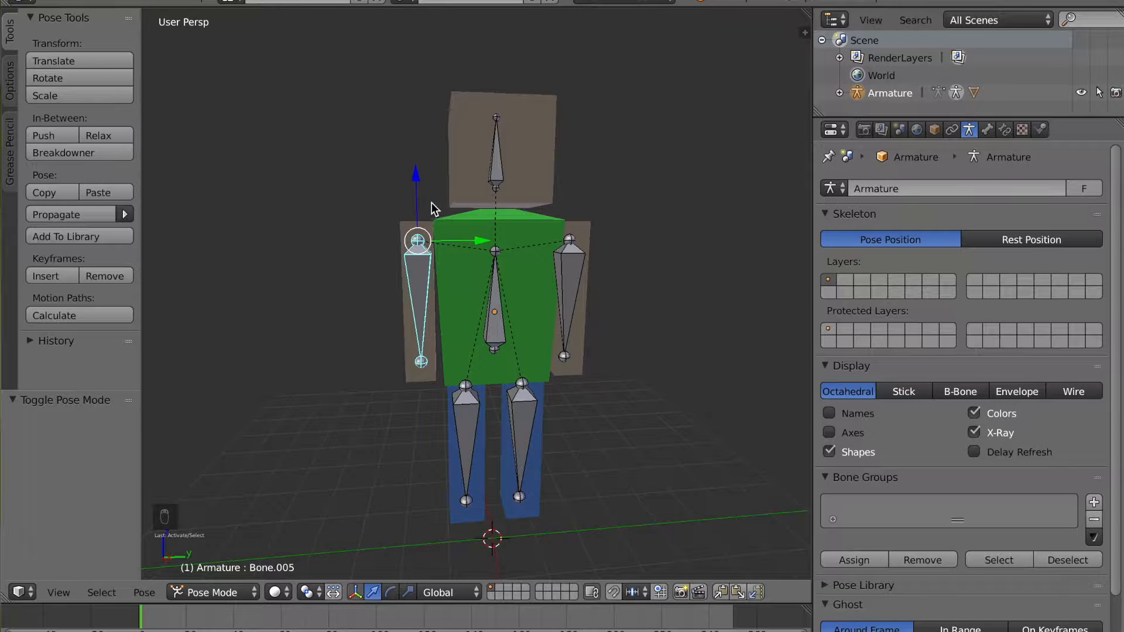
Test-move the head bone to check its influence on the mesh, cancelling the move
{"action": "right_click", "coordinate": [491, 297]}
{"action": "right_click", "coordinate": [501, 155]}
{"action": "key", "text": "g"}
{"action": "right_click", "coordinate": [551, 184]}
Test-move the leg bones Bone.002 and Bone.003 to check how the legs follow, cancelling each move
{"action": "right_click", "coordinate": [540, 414]}
{"action": "key", "text": "g"}
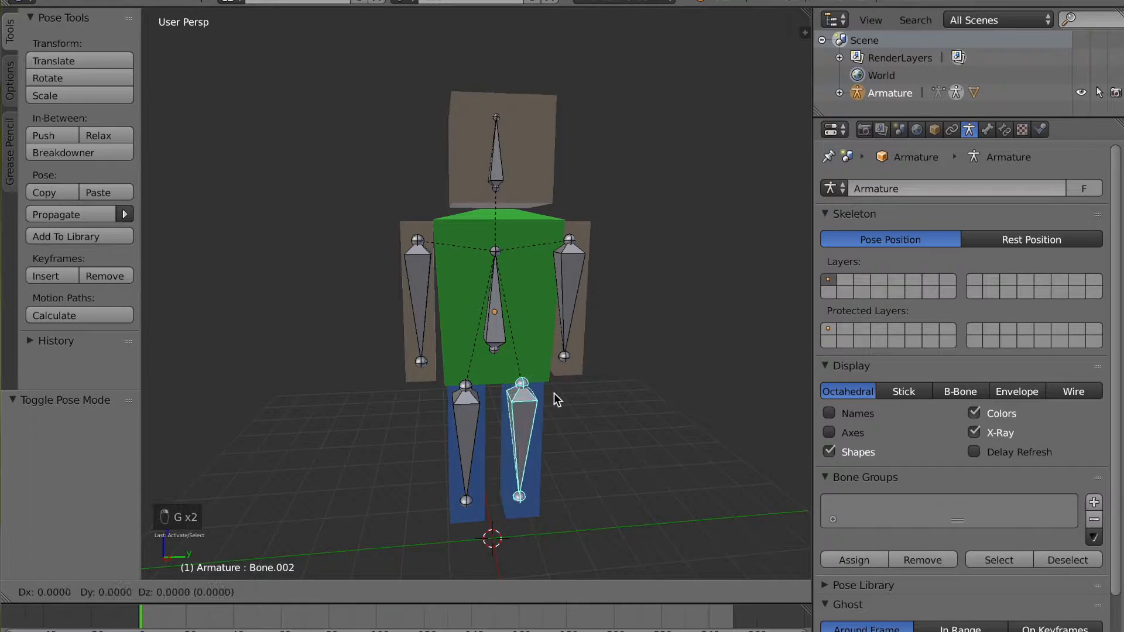
{"action": "right_click", "coordinate": [546, 467]}
{"action": "right_click", "coordinate": [483, 428]}
{"action": "key", "text": "g"}
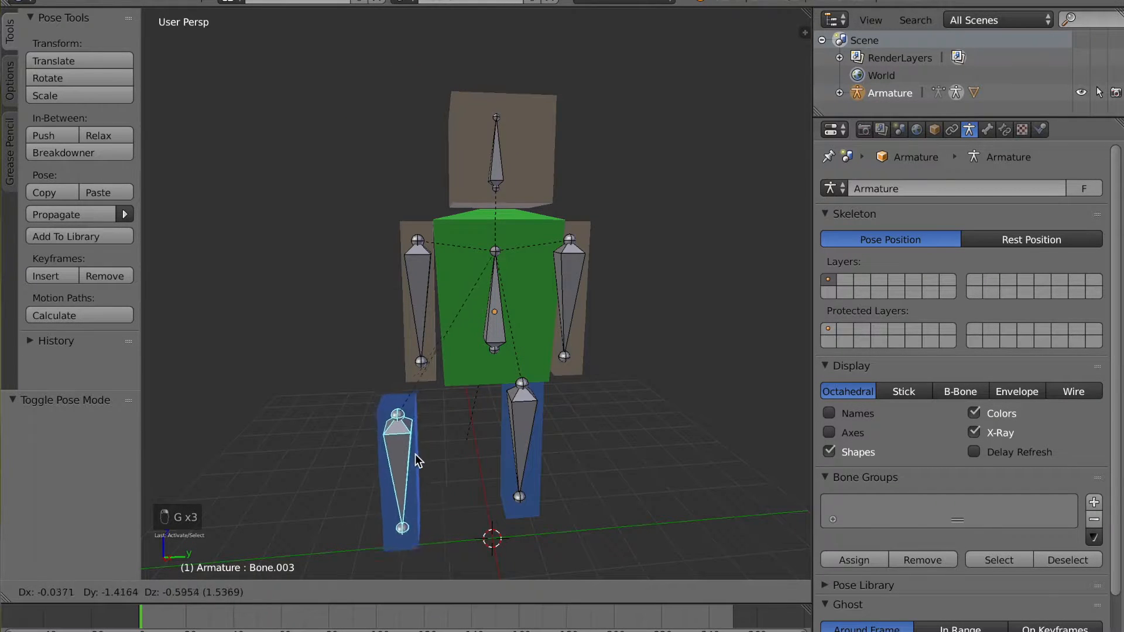
{"action": "right_click", "coordinate": [454, 446]}
{"action": "middle_click_drag", "start_coordinate": [461, 430], "coordinate": [447, 417]}
{"action": "scroll", "coordinate": [439, 406], "scroll_direction": "up", "scroll_amount": 2}
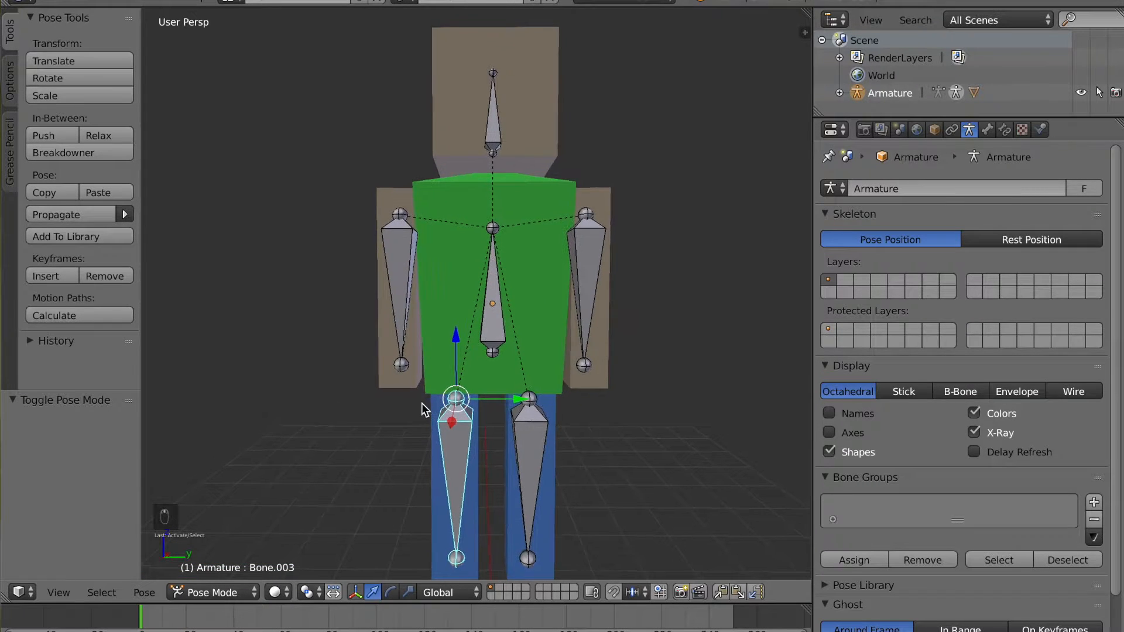
{"action": "scroll", "coordinate": [419, 404], "scroll_direction": "down", "scroll_amount": 2}
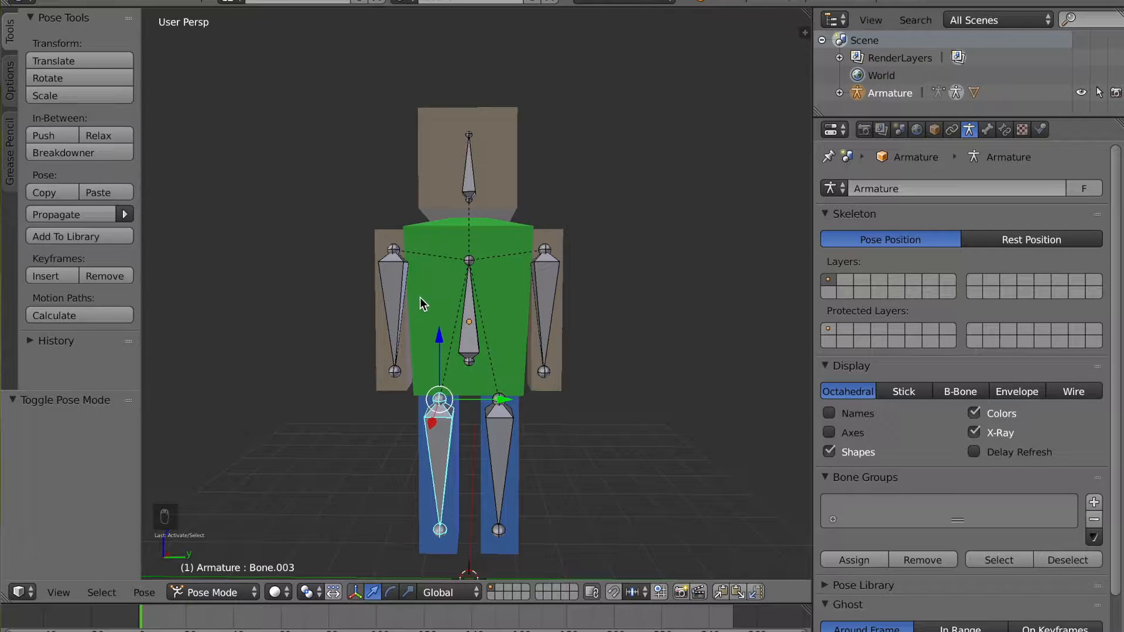
Save the current file and open the recent file Player.blend
{"action": "key", "text": "ctrl+s"}
{"action": "key", "text": "ctrl+s"}
{"action": "left_click", "coordinate": [54, 1]}
{"action": "mouse_move", "coordinate": [117, 48]}
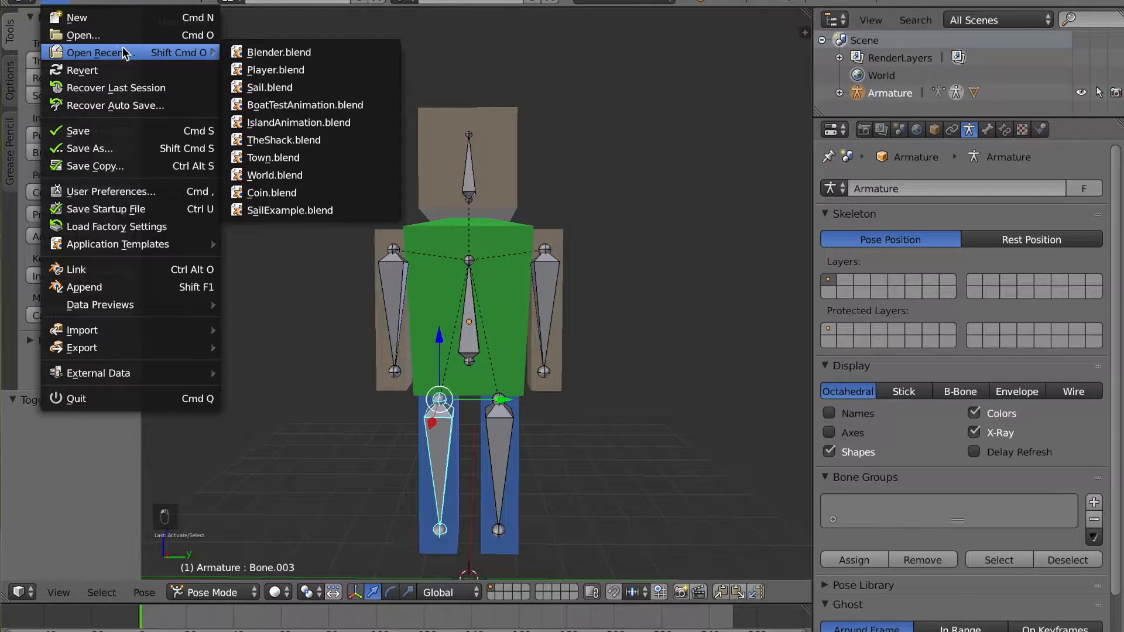
{"action": "left_click", "coordinate": [283, 70]}
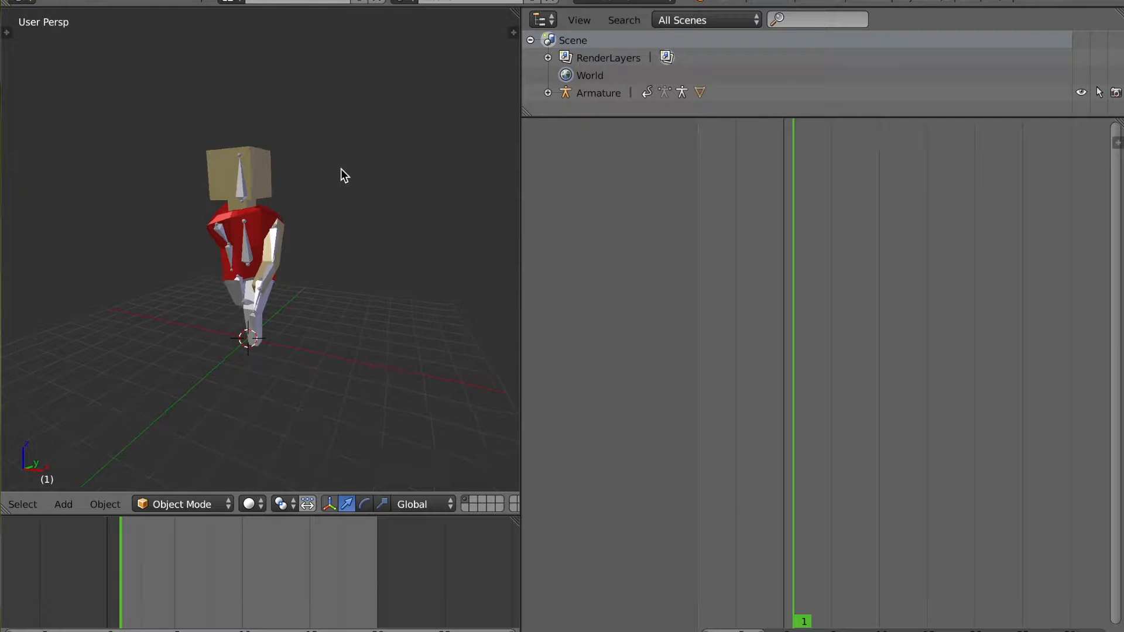
Put the character mesh Cube.001 into Weight Paint mode and its armature into Pose Mode
{"action": "middle_click_drag", "start_coordinate": [308, 193], "coordinate": [230, 268]}
{"action": "scroll", "coordinate": [343, 213], "scroll_direction": "up", "scroll_amount": 1}
{"action": "right_click", "coordinate": [307, 222]}
{"action": "right_click", "coordinate": [316, 235]}
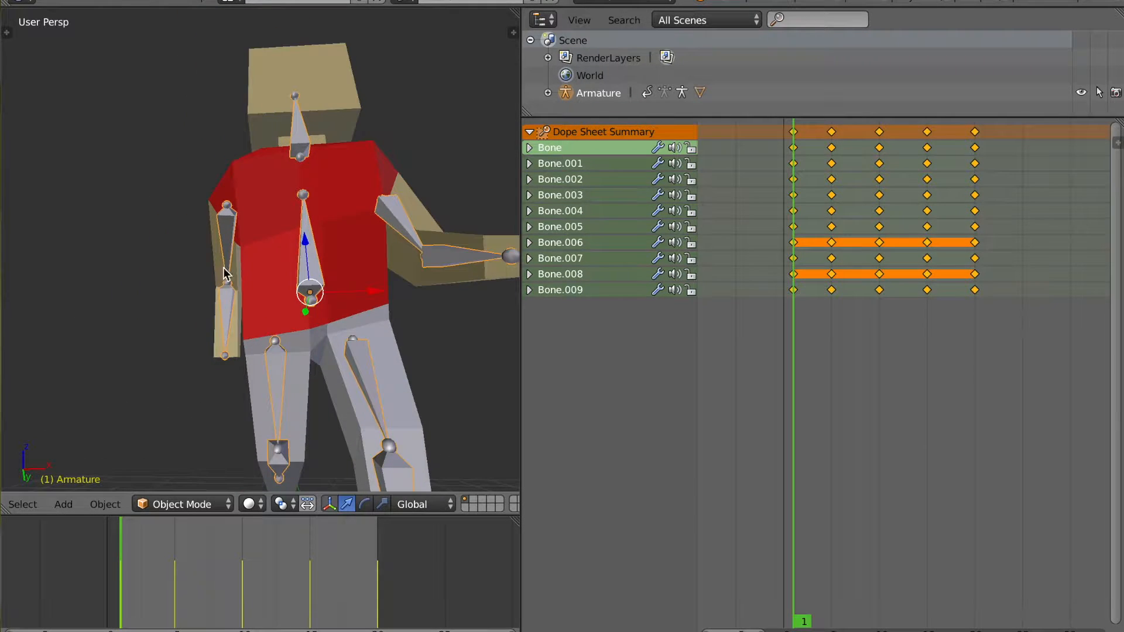
{"action": "middle_click_drag", "start_coordinate": [253, 222], "coordinate": [268, 248]}
{"action": "right_click", "coordinate": [273, 253]}
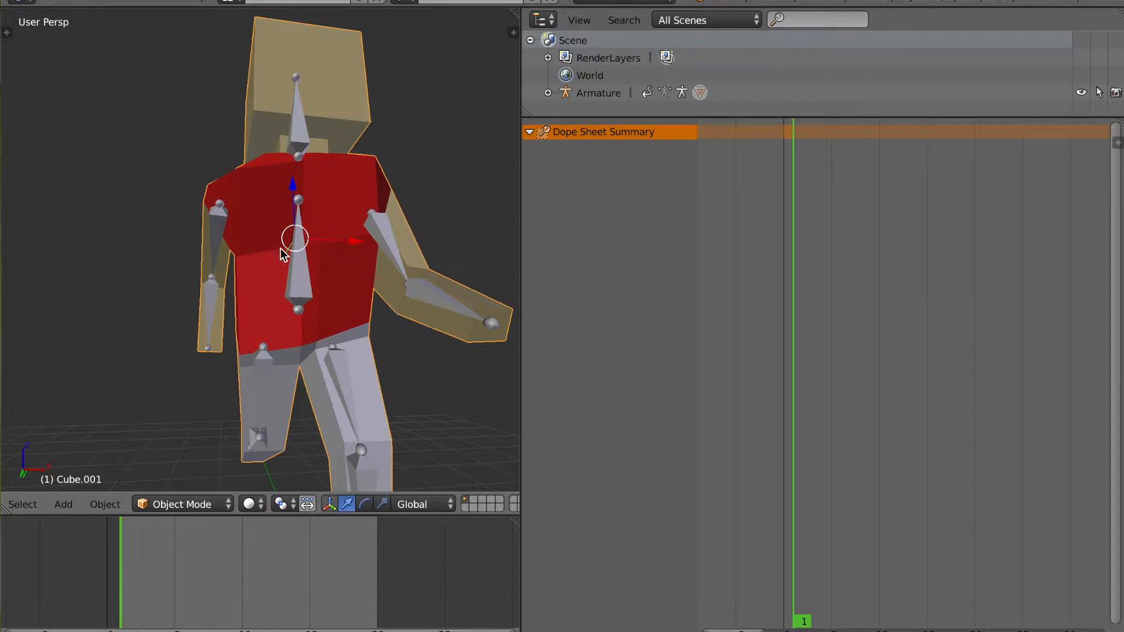
{"action": "key", "text": "ctrl+Tab"}
{"action": "mouse_move", "coordinate": [289, 226]}
{"action": "middle_mouse_down"}
{"action": "mouse_move", "coordinate": [283, 233]}
{"action": "mouse_move", "coordinate": [309, 209]}
{"action": "mouse_move", "coordinate": [297, 219]}
{"action": "middle_mouse_up"}
{"action": "key", "text": "ctrl+Tab"}
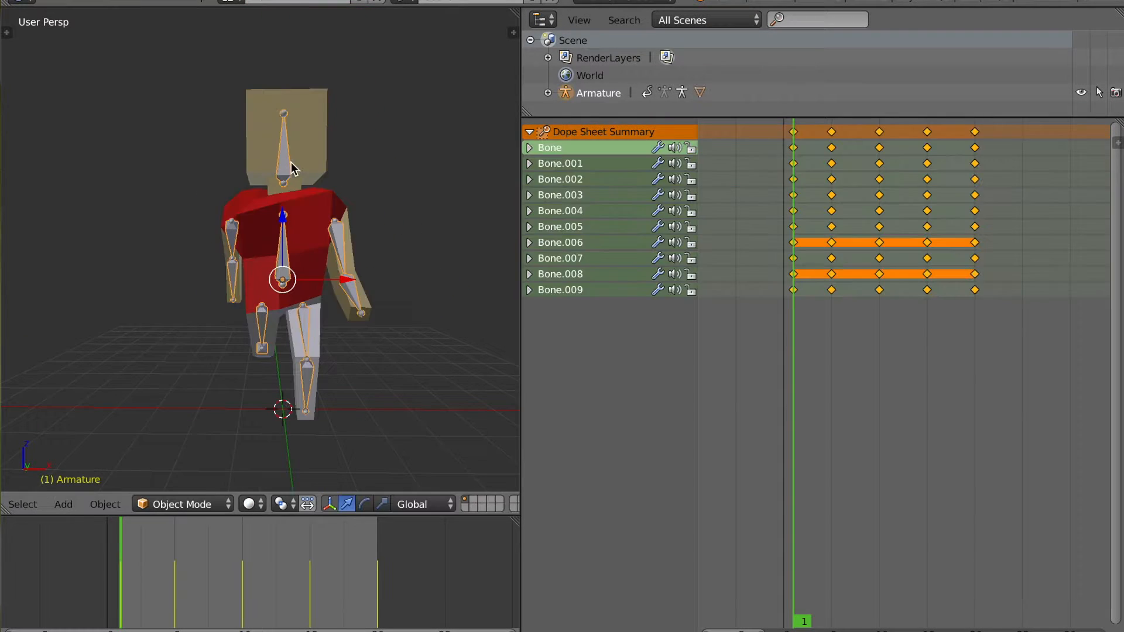
{"action": "key", "text": "ctrl+Tab"}
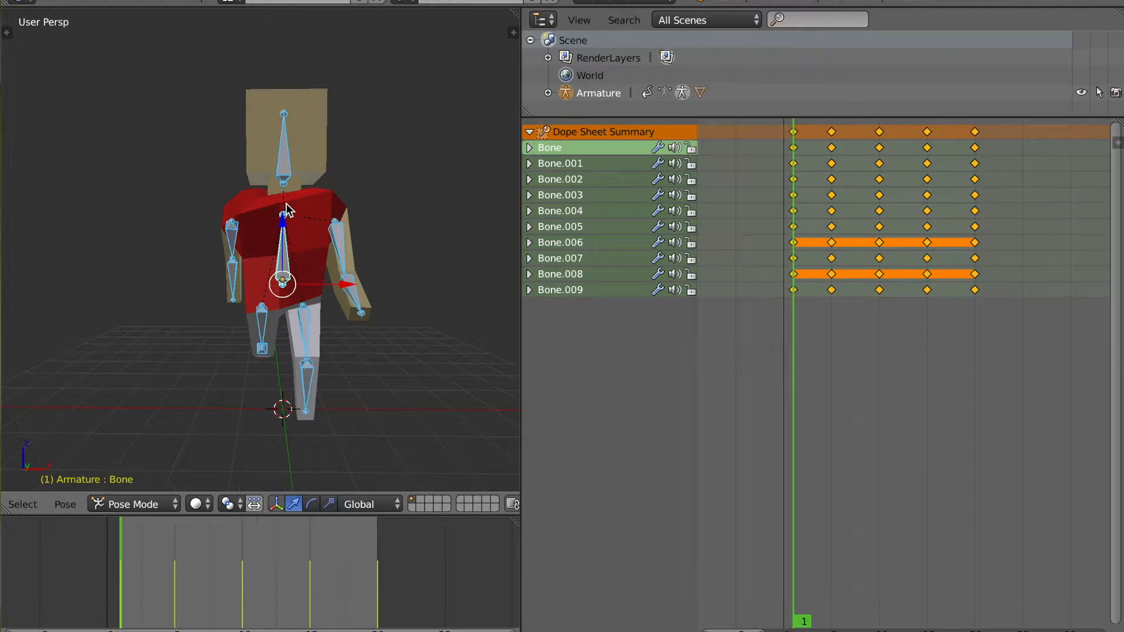
Examine the weight painting of the red-shirted character for the head bone and other bones, including the forearm bone Bone.006
{"action": "right_click", "coordinate": [271, 227]}
{"action": "right_click", "coordinate": [281, 170]}
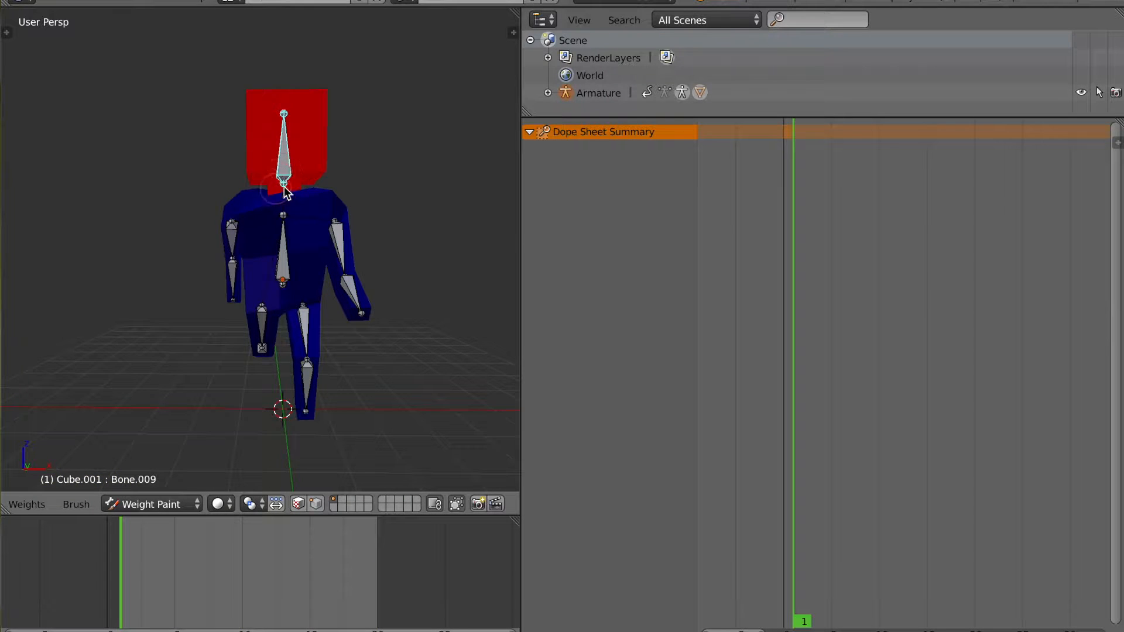
{"action": "mouse_move", "coordinate": [284, 178]}
{"action": "middle_mouse_down"}
{"action": "mouse_move", "coordinate": [278, 201]}
{"action": "mouse_move", "coordinate": [307, 151]}
{"action": "mouse_move", "coordinate": [274, 182]}
{"action": "middle_mouse_up"}
{"action": "middle_click_drag", "start_coordinate": [281, 275], "coordinate": [244, 151]}
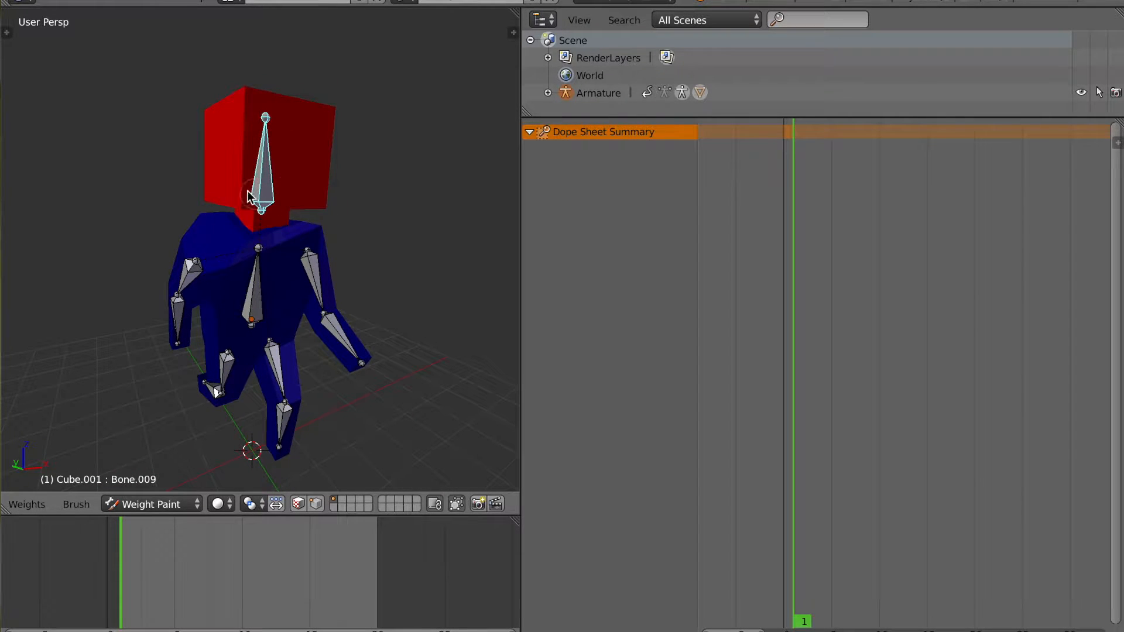
{"action": "middle_click_drag", "start_coordinate": [256, 204], "coordinate": [82, 209]}
{"action": "right_click", "coordinate": [240, 251]}
{"action": "right_click", "coordinate": [168, 217]}
{"action": "middle_click_drag", "start_coordinate": [170, 216], "coordinate": [241, 144]}
{"action": "middle_click_drag", "start_coordinate": [166, 212], "coordinate": [230, 309]}
{"action": "right_click", "coordinate": [323, 240]}
{"action": "scroll", "coordinate": [234, 267], "scroll_direction": "down", "scroll_amount": 4}
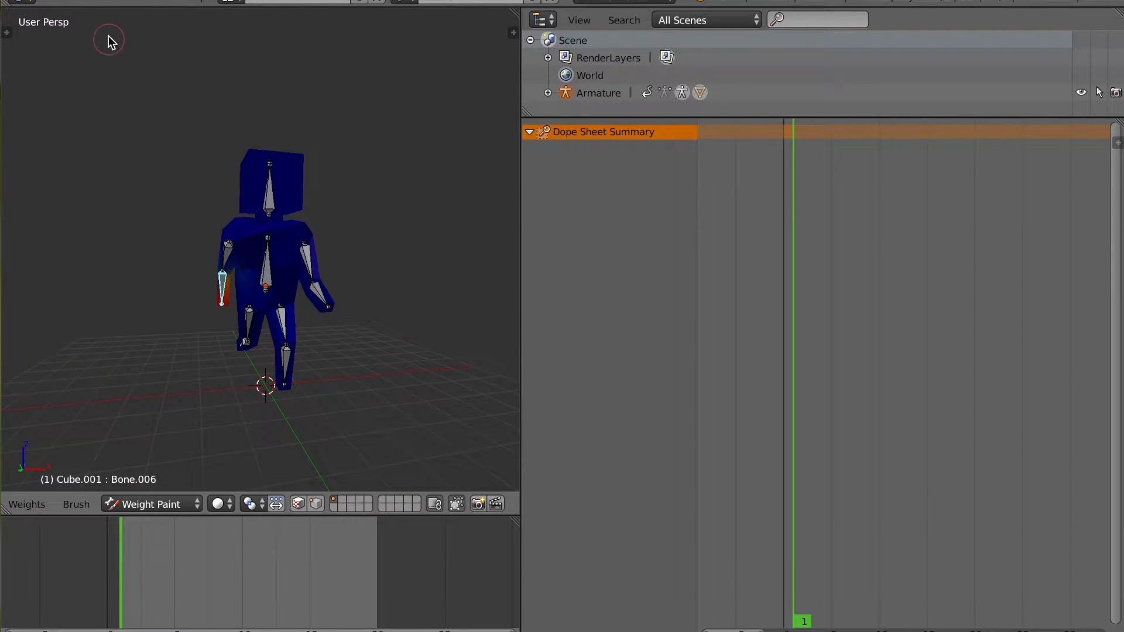
Reopen the recent file Blender.blend
{"action": "left_click", "coordinate": [56, 1]}
{"action": "mouse_move", "coordinate": [176, 52]}
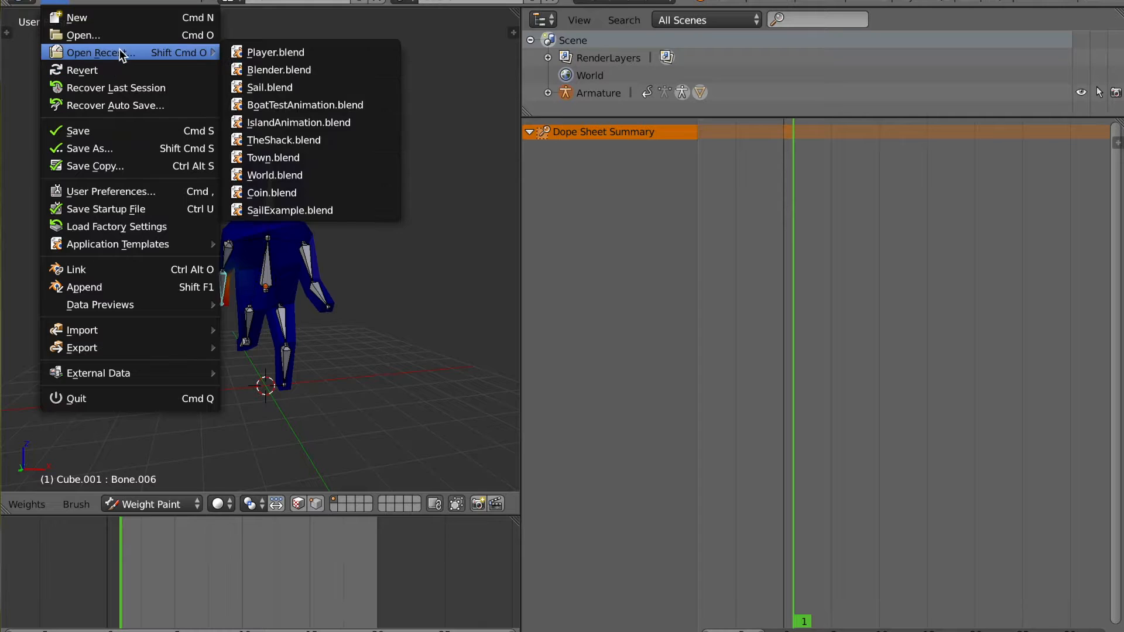
{"action": "left_click", "coordinate": [265, 69]}
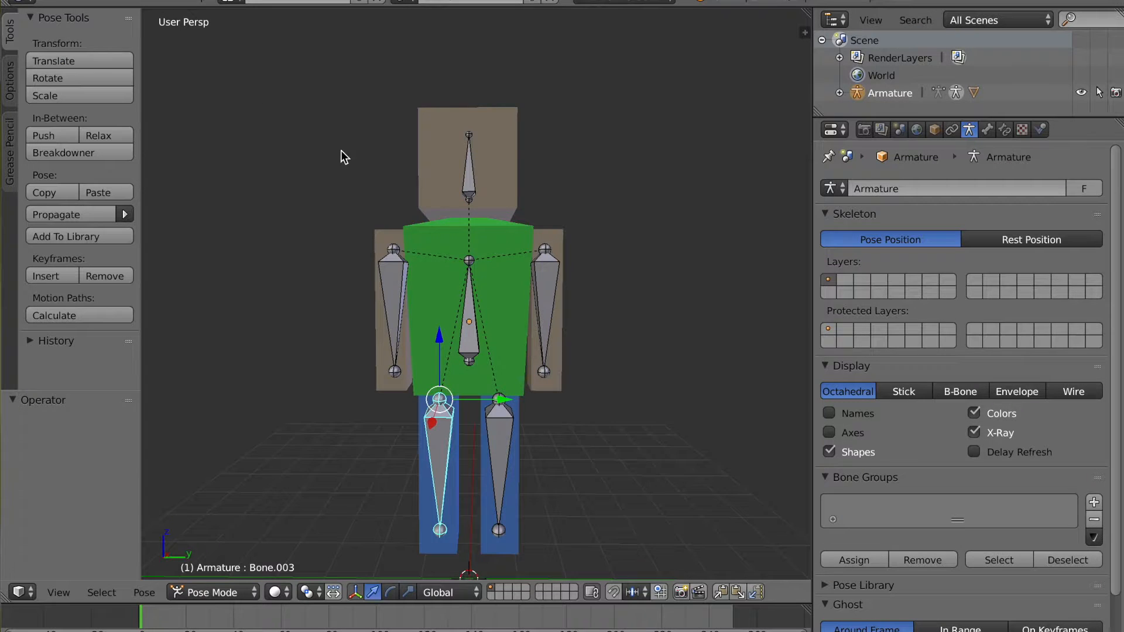
Switch the character mesh Cube.002 to Weight Paint mode and test-move the leg bone Bone.003, cancelling the move
{"action": "right_click", "coordinate": [421, 281]}
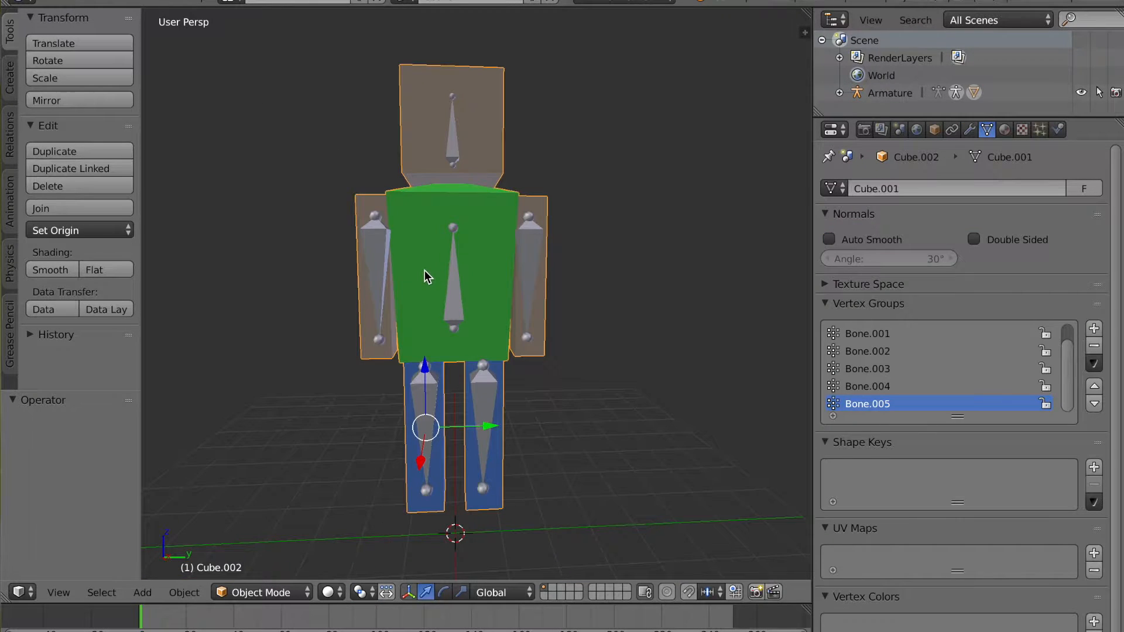
{"action": "key", "text": "ctrl+Tab"}
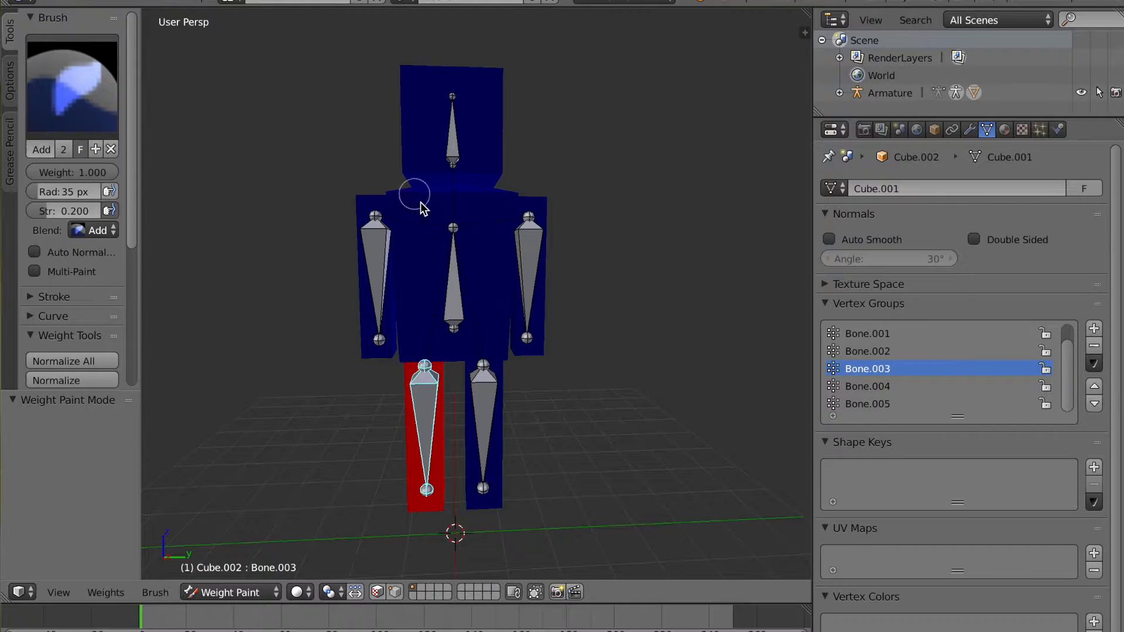
{"action": "key", "text": "g"}
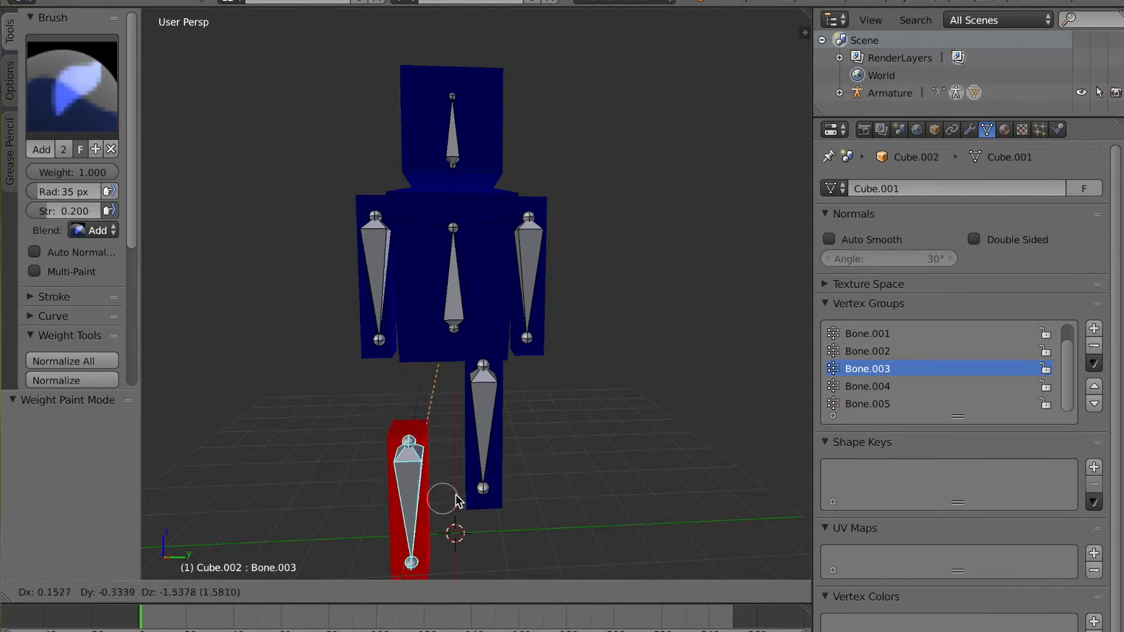
{"action": "right_click", "coordinate": [427, 430]}
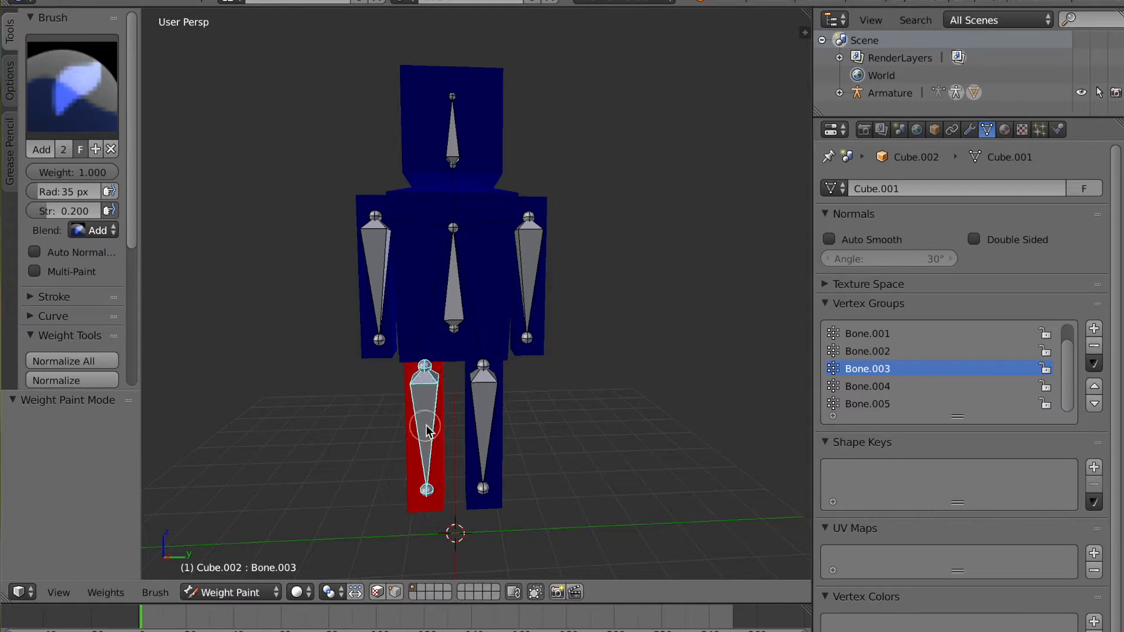
Examine the weights of Bone.002, the torso bone, Bone.004, the head bone and Bone.005 in turn
{"action": "middle_click_drag", "start_coordinate": [419, 412], "coordinate": [360, 342]}
{"action": "right_click", "coordinate": [470, 352]}
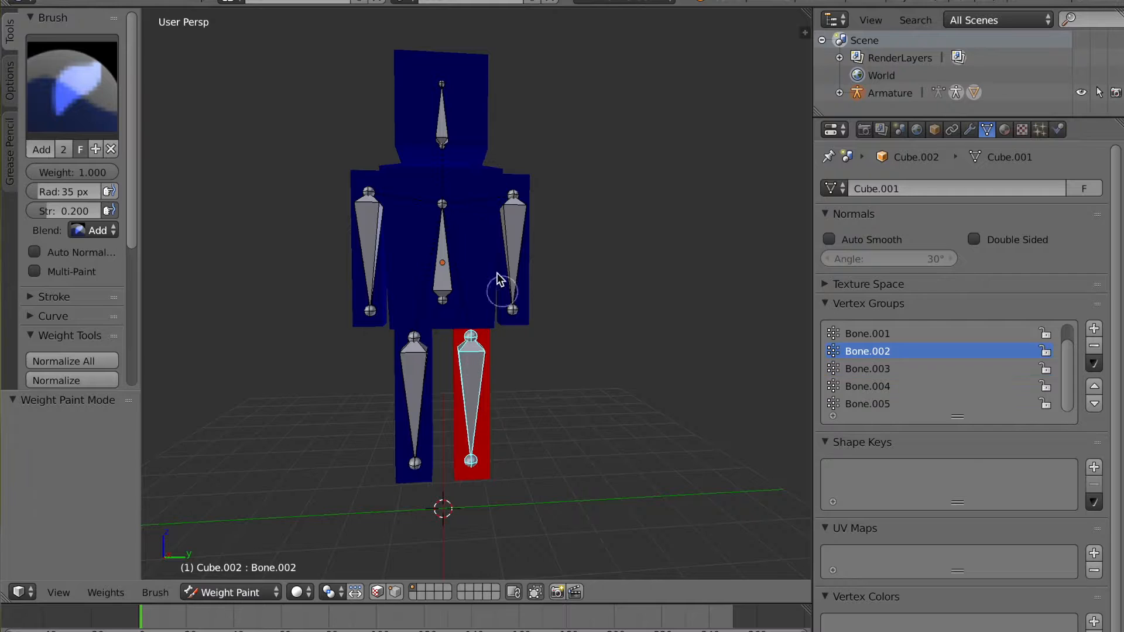
{"action": "right_click", "coordinate": [439, 257]}
{"action": "right_click", "coordinate": [518, 239]}
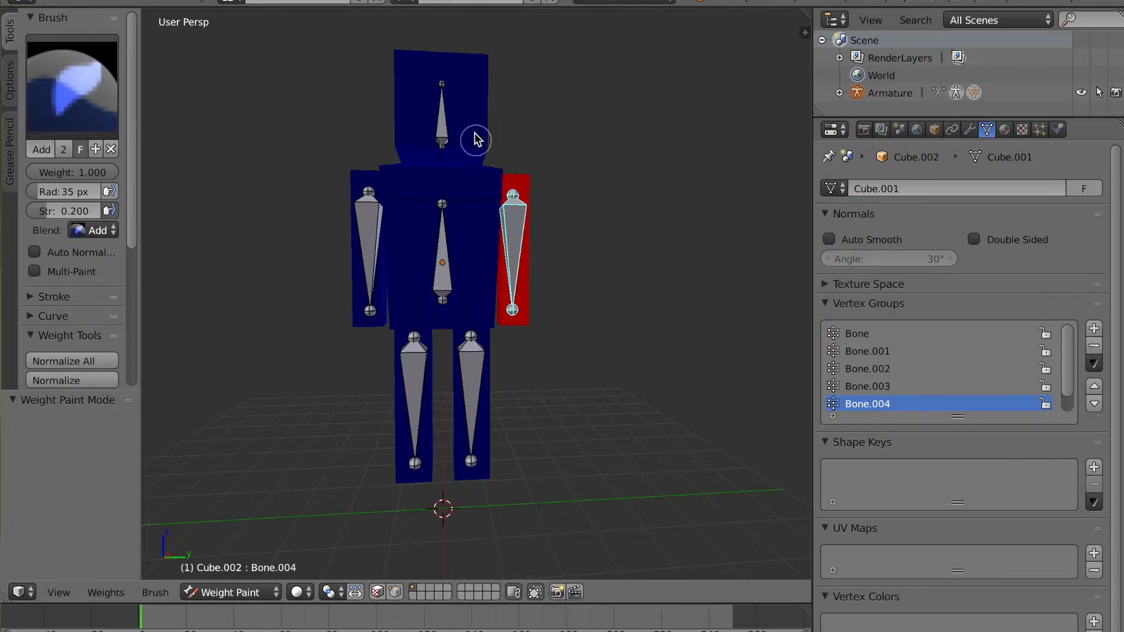
{"action": "right_click", "coordinate": [446, 133]}
{"action": "right_click", "coordinate": [368, 237]}
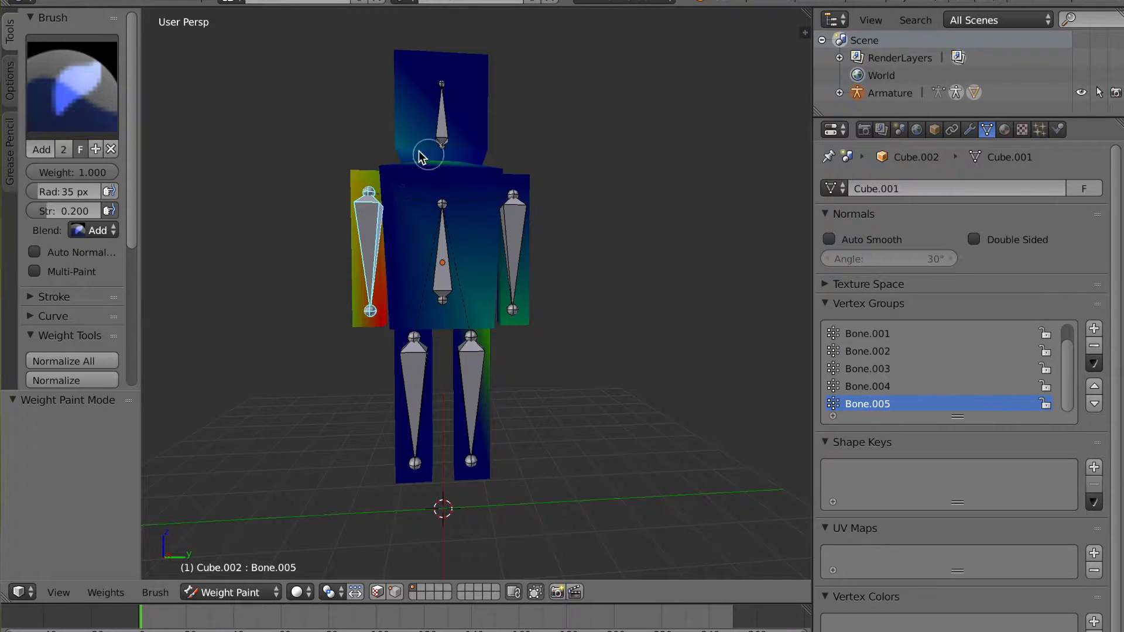
{"action": "middle_click_drag", "start_coordinate": [394, 213], "coordinate": [436, 221]}
{"action": "middle_click_drag", "start_coordinate": [415, 268], "coordinate": [397, 188]}
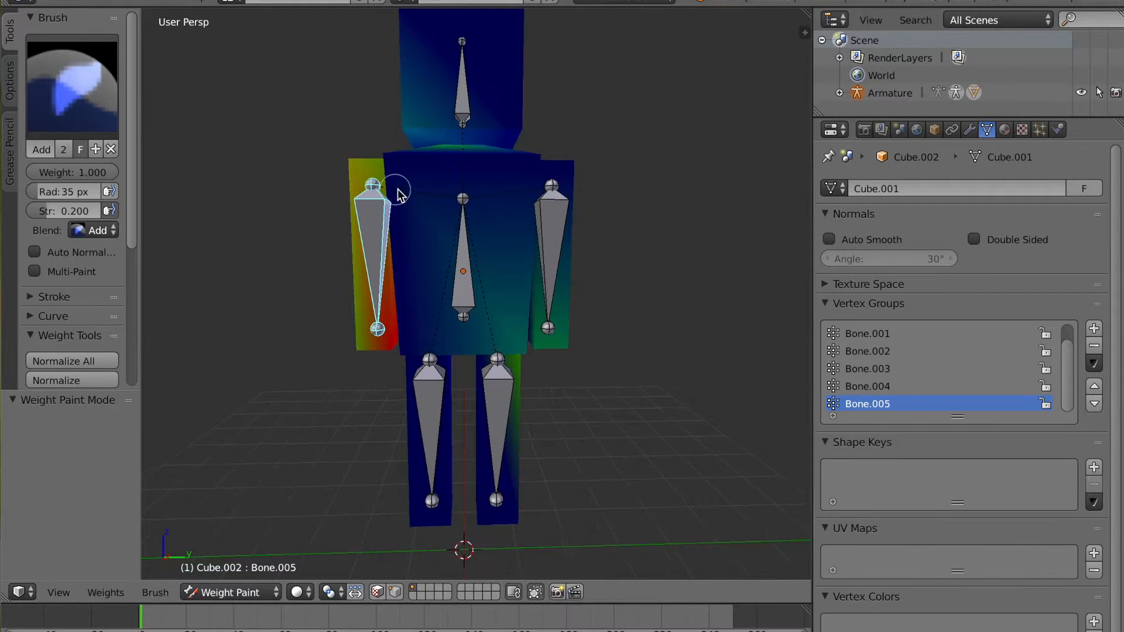
{"action": "scroll", "coordinate": [410, 199], "scroll_direction": "down", "scroll_amount": 2}
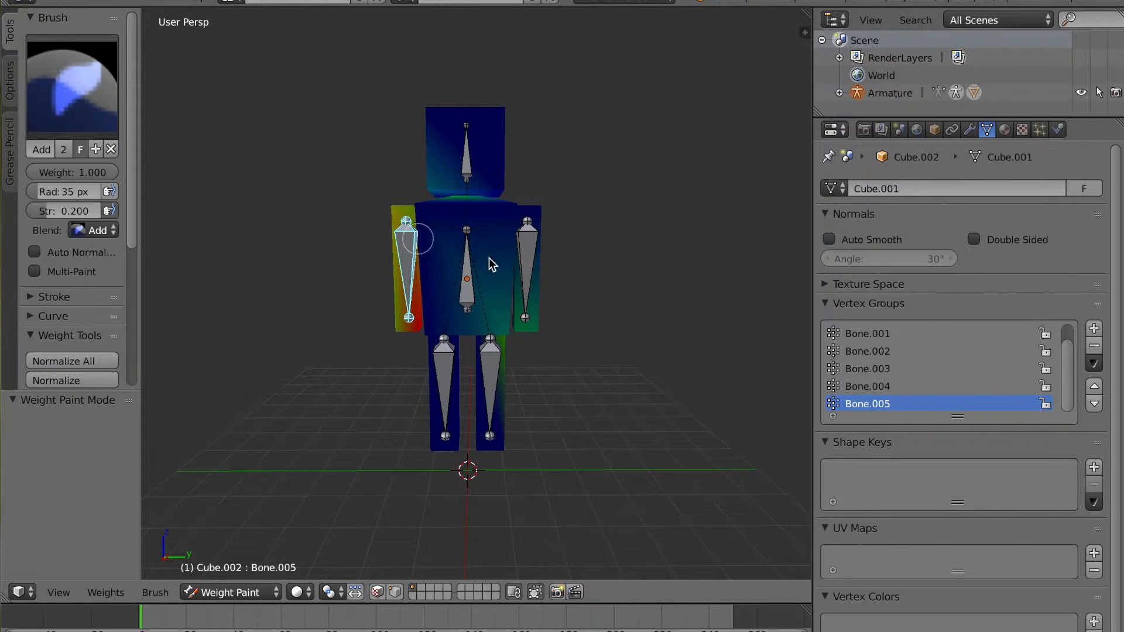
{"action": "middle_click_drag", "start_coordinate": [439, 275], "coordinate": [400, 301], "text": "shift"}
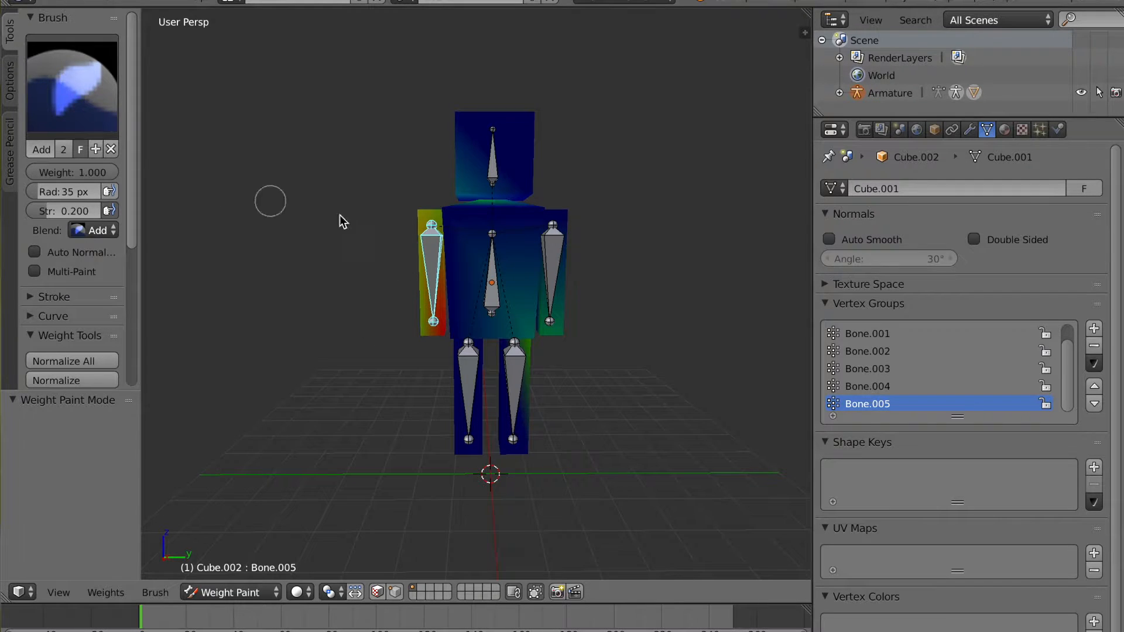
Choose the Subtract brush for weight painting with the arm bone Bone.005 selected
{"action": "scroll", "coordinate": [469, 245], "scroll_direction": "up", "scroll_amount": 3}
{"action": "key", "text": "t"}
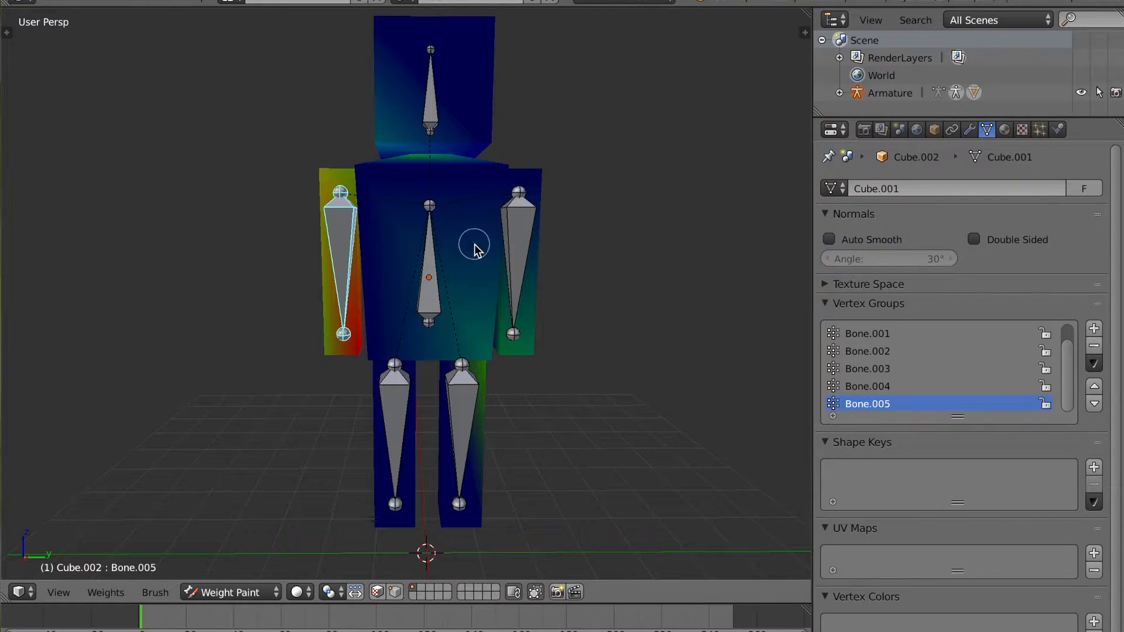
{"action": "scroll", "coordinate": [406, 261], "scroll_direction": "down", "scroll_amount": 2}
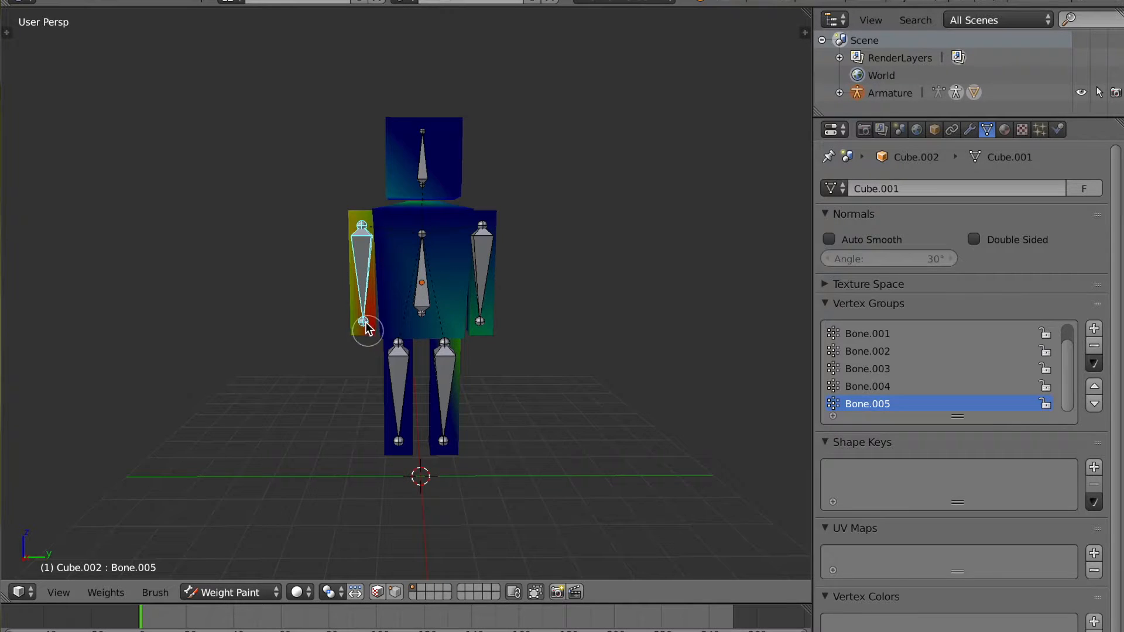
{"action": "key", "text": "t"}
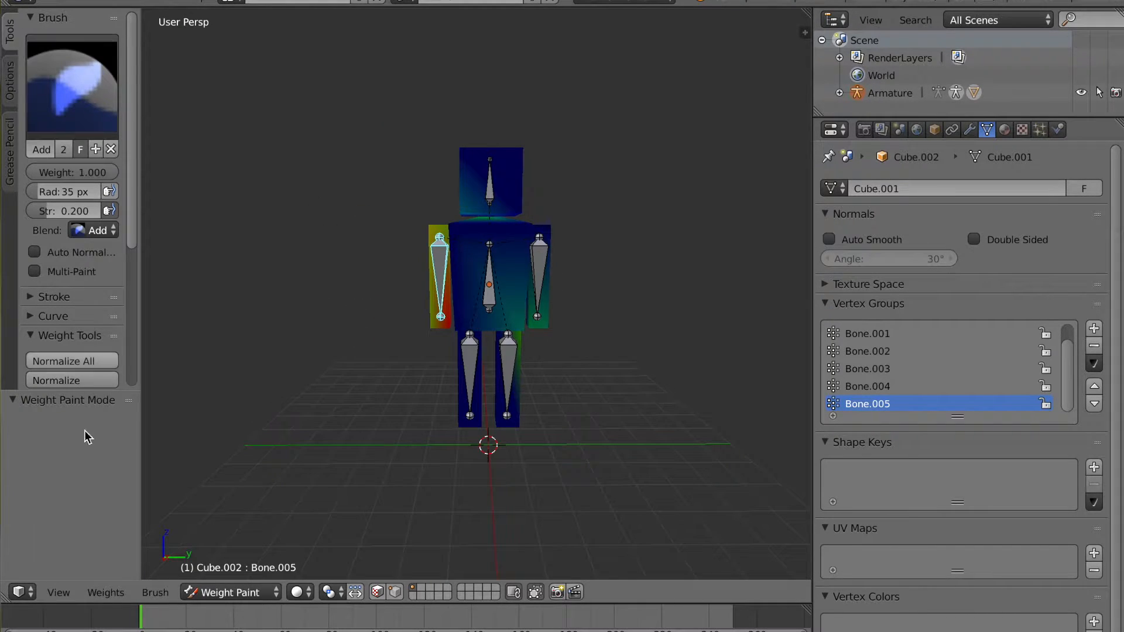
{"action": "left_click", "coordinate": [69, 100]}
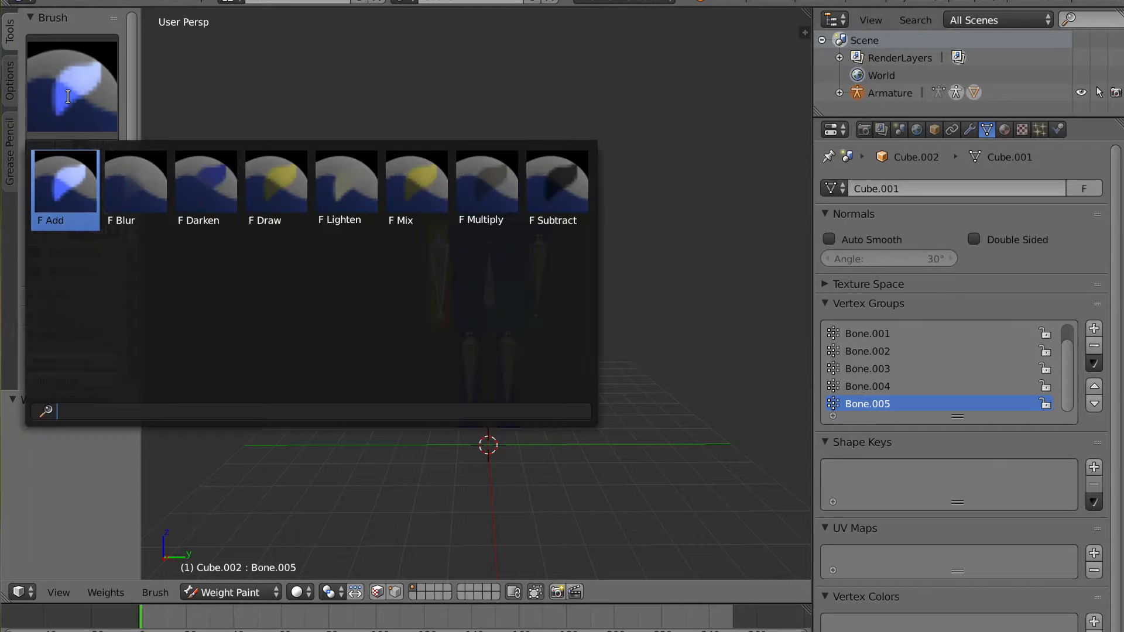
{"action": "left_click", "coordinate": [567, 194]}
{"action": "scroll", "coordinate": [537, 327], "scroll_direction": "up", "scroll_amount": 5}
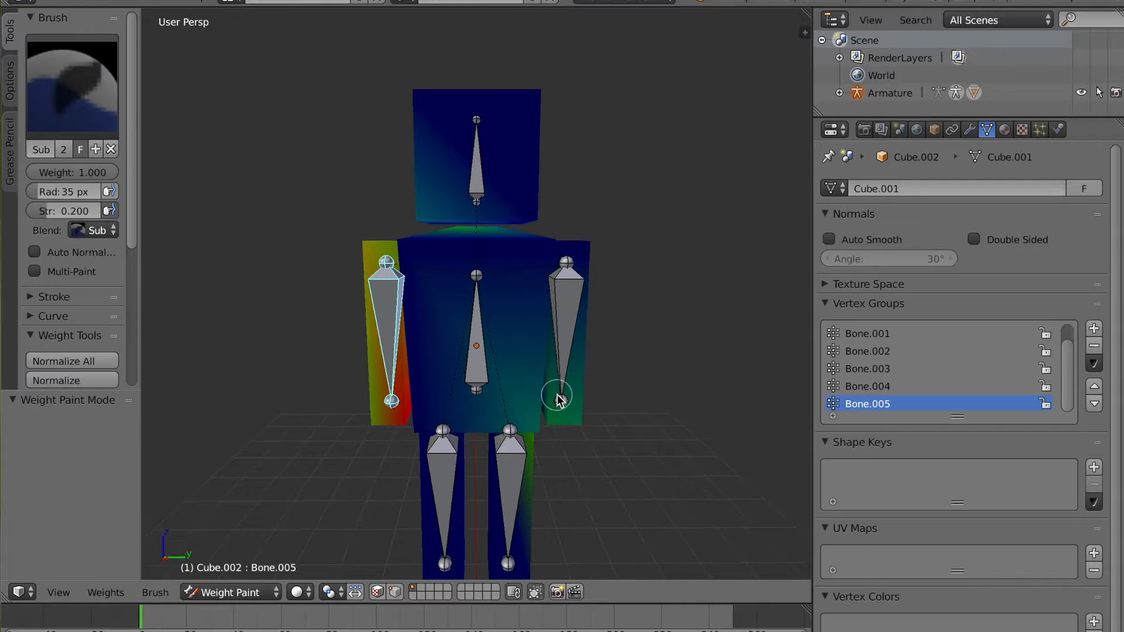
{"action": "scroll", "coordinate": [534, 304], "scroll_direction": "down", "scroll_amount": 3}
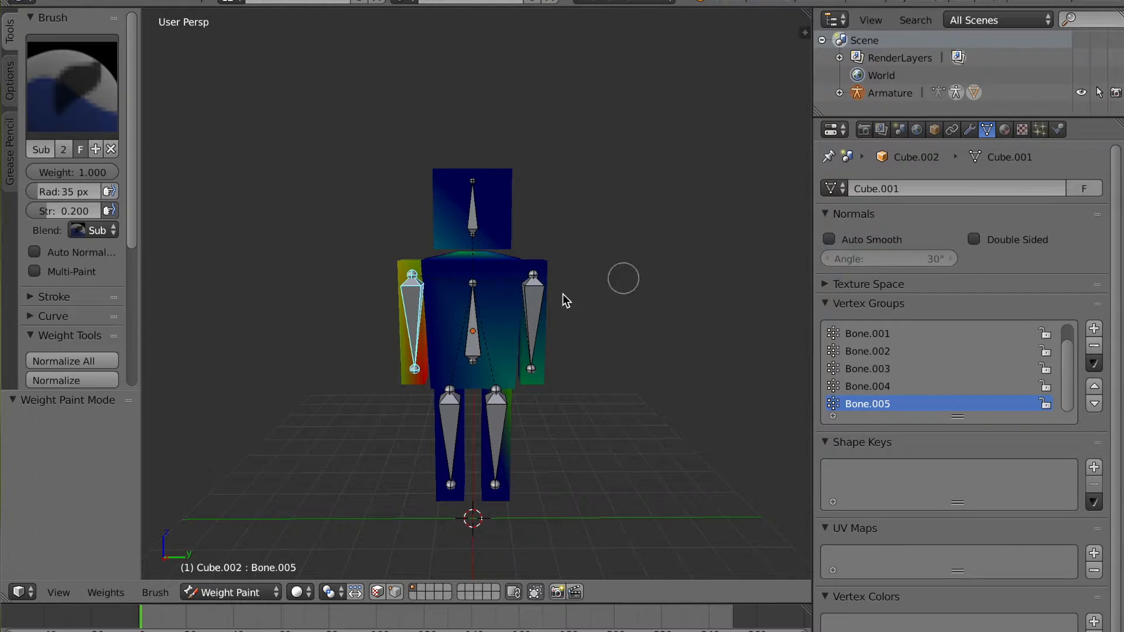
{"action": "middle_click_drag", "start_coordinate": [451, 297], "coordinate": [425, 302], "text": "shift"}
{"action": "scroll", "coordinate": [426, 286], "scroll_direction": "up", "scroll_amount": 1}
{"action": "mouse_move", "coordinate": [399, 235]}
{"action": "middle_mouse_down"}
{"action": "mouse_move", "coordinate": [553, 267]}
{"action": "mouse_move", "coordinate": [419, 258]}
{"action": "mouse_move", "coordinate": [436, 249]}
{"action": "middle_mouse_up"}
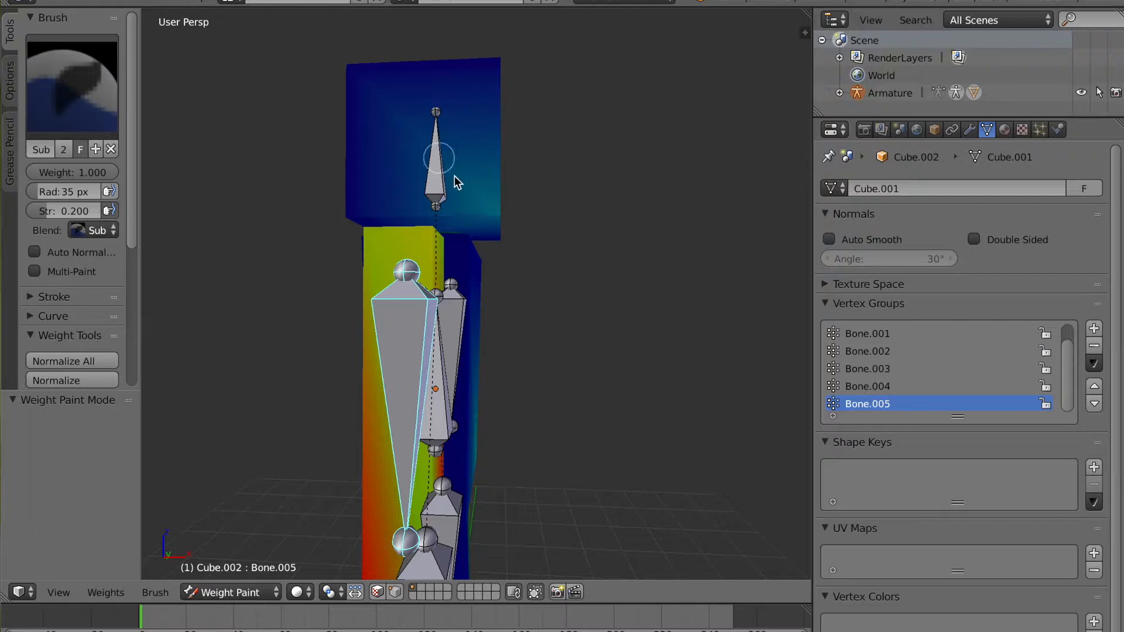
Subtract the arm bone Bone.005's weight from the head and the upper torso corners around the neck and shoulder
{"action": "left_click", "coordinate": [502, 217]}
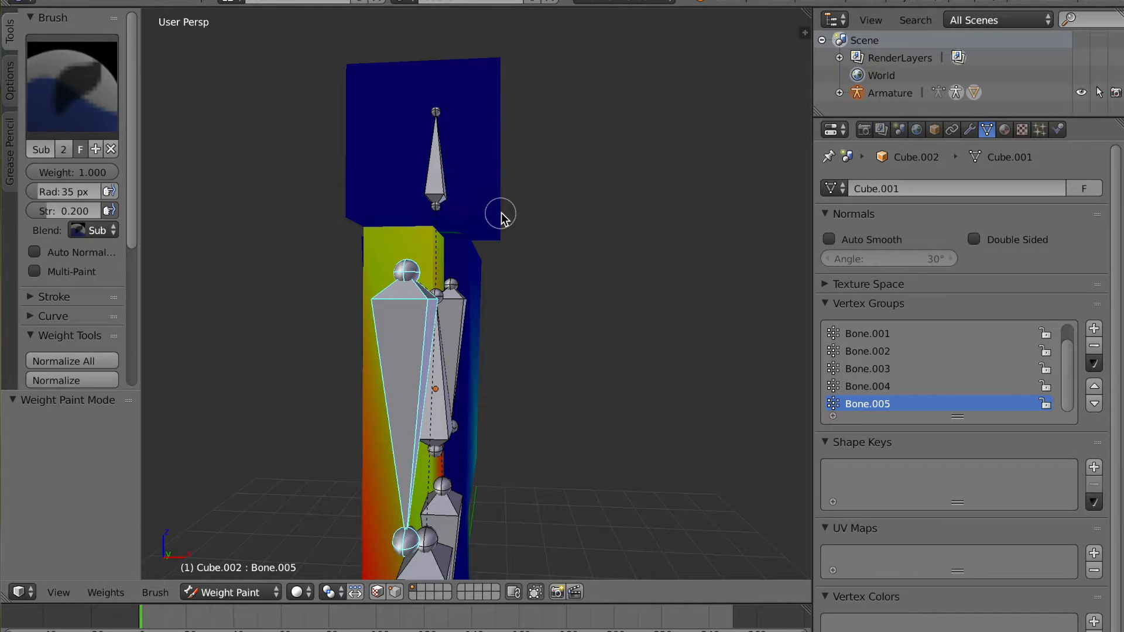
{"action": "mouse_move", "coordinate": [502, 217]}
{"action": "middle_mouse_down"}
{"action": "mouse_move", "coordinate": [404, 253]}
{"action": "mouse_move", "coordinate": [414, 243]}
{"action": "mouse_move", "coordinate": [394, 231]}
{"action": "mouse_move", "coordinate": [409, 228]}
{"action": "middle_mouse_up"}
{"action": "scroll", "coordinate": [381, 226], "scroll_direction": "up", "scroll_amount": 3}
{"action": "left_click", "coordinate": [375, 229]}
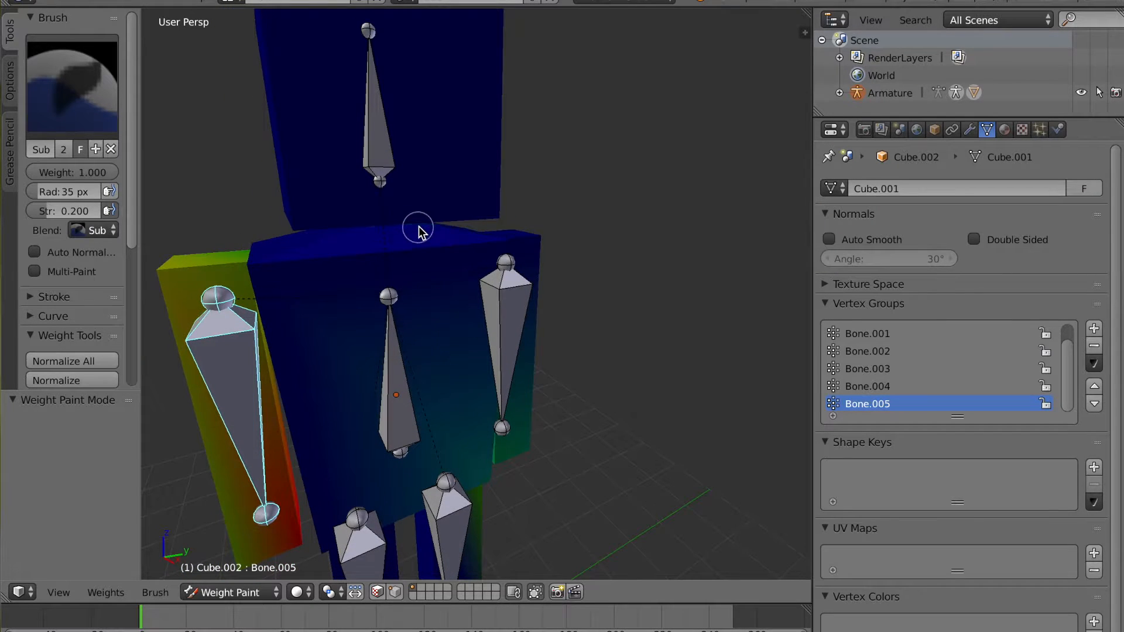
{"action": "middle_click_drag", "start_coordinate": [486, 248], "coordinate": [451, 237]}
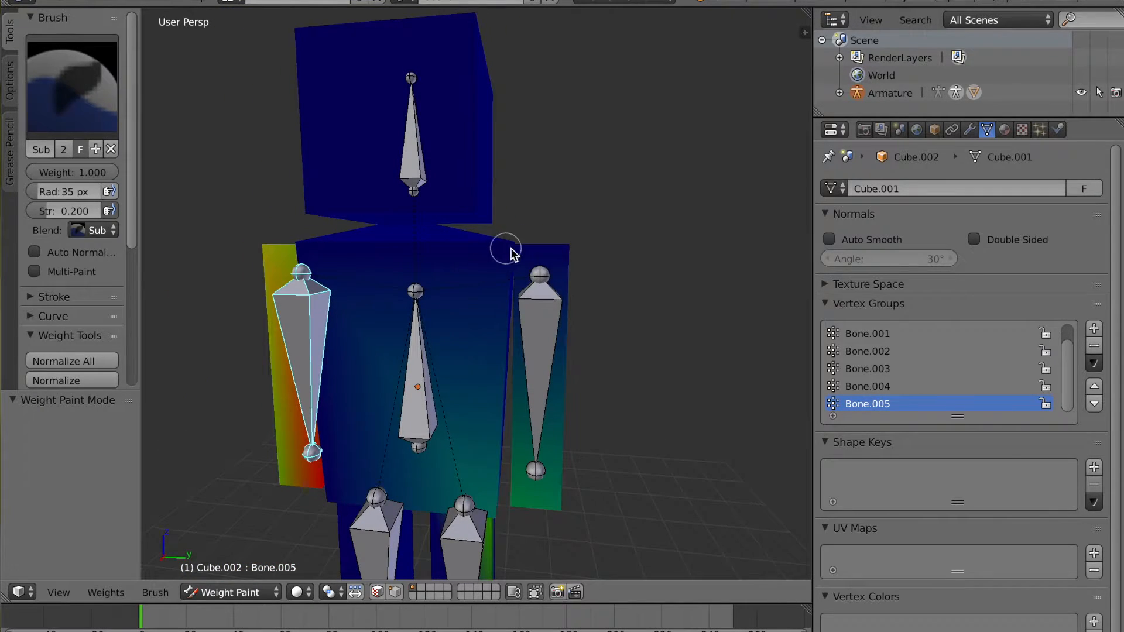
Subtract Bone.005's weight from the lower torso and the opposite arm
{"action": "middle_click_drag", "start_coordinate": [496, 280], "coordinate": [493, 368]}
{"action": "left_click", "coordinate": [493, 367]}
{"action": "left_click_drag", "start_coordinate": [517, 364], "coordinate": [569, 364]}
{"action": "middle_click_drag", "start_coordinate": [561, 366], "coordinate": [523, 318]}
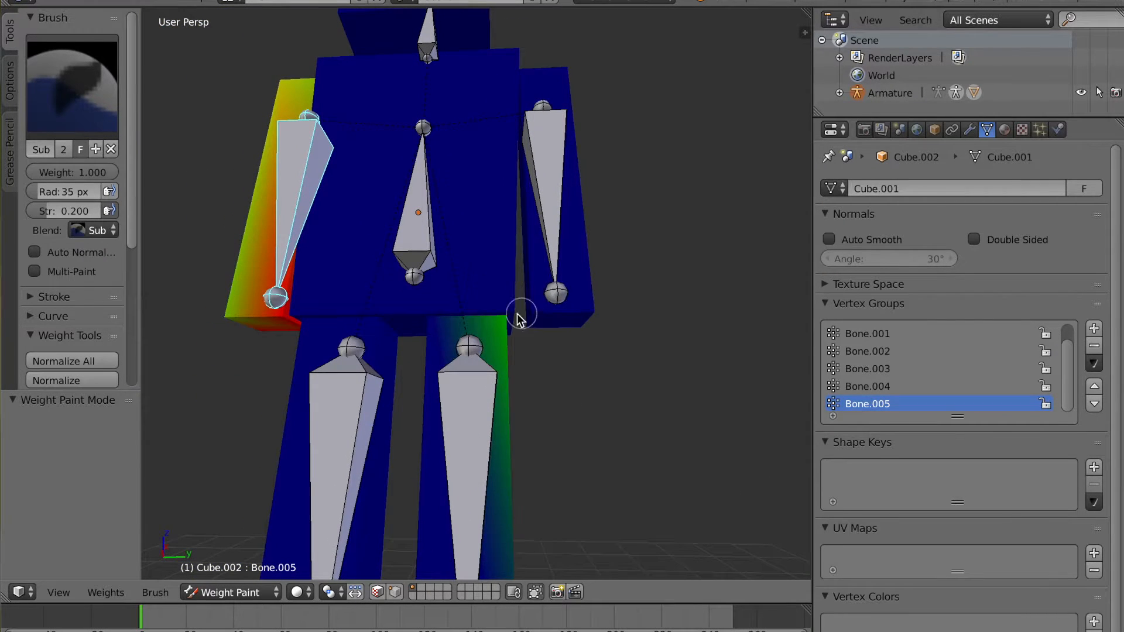
Subtract Bone.005's remaining weight from the leg and check the whole body in wireframe and solid shading
{"action": "left_click_drag", "start_coordinate": [507, 318], "coordinate": [509, 322]}
{"action": "mouse_move", "coordinate": [511, 319]}
{"action": "middle_mouse_down"}
{"action": "mouse_move", "coordinate": [524, 406]}
{"action": "mouse_move", "coordinate": [542, 424]}
{"action": "mouse_move", "coordinate": [507, 359]}
{"action": "mouse_move", "coordinate": [557, 366]}
{"action": "mouse_move", "coordinate": [508, 358]}
{"action": "mouse_move", "coordinate": [532, 301]}
{"action": "mouse_move", "coordinate": [623, 276]}
{"action": "mouse_move", "coordinate": [535, 330]}
{"action": "mouse_move", "coordinate": [501, 296]}
{"action": "mouse_move", "coordinate": [539, 268]}
{"action": "mouse_move", "coordinate": [396, 191]}
{"action": "mouse_move", "coordinate": [441, 254]}
{"action": "mouse_move", "coordinate": [503, 256]}
{"action": "mouse_move", "coordinate": [454, 236]}
{"action": "mouse_move", "coordinate": [490, 229]}
{"action": "mouse_move", "coordinate": [414, 243]}
{"action": "mouse_move", "coordinate": [465, 256]}
{"action": "mouse_move", "coordinate": [492, 159]}
{"action": "mouse_move", "coordinate": [463, 199]}
{"action": "mouse_move", "coordinate": [483, 176]}
{"action": "mouse_move", "coordinate": [505, 179]}
{"action": "mouse_move", "coordinate": [326, 191]}
{"action": "mouse_move", "coordinate": [430, 217]}
{"action": "middle_mouse_up"}
{"action": "key", "text": "z"}
{"action": "scroll", "coordinate": [363, 234], "scroll_direction": "down", "scroll_amount": 5}
{"action": "key", "text": "z"}
{"action": "mouse_move", "coordinate": [495, 246]}
{"action": "middle_mouse_down"}
{"action": "mouse_move", "coordinate": [464, 237]}
{"action": "mouse_move", "coordinate": [437, 300]}
{"action": "middle_mouse_up"}
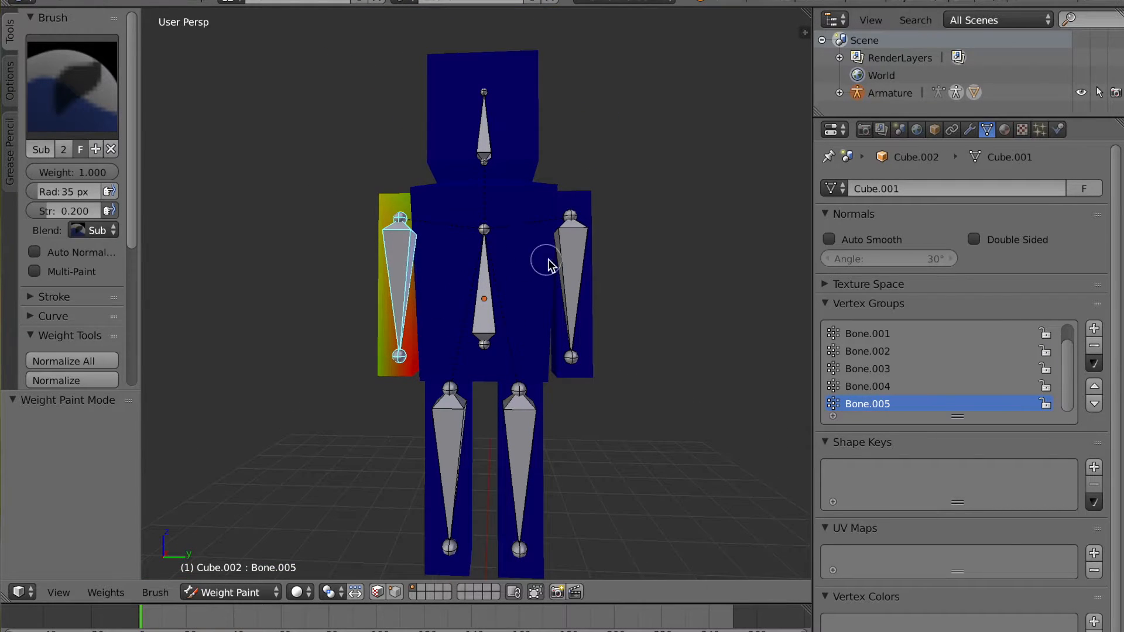
Test-move the arm bone Bone.004 and the head bone, cancelling each move
{"action": "right_click", "coordinate": [584, 267]}
{"action": "scroll", "coordinate": [561, 271], "scroll_direction": "down", "scroll_amount": 2}
{"action": "key", "text": "g"}
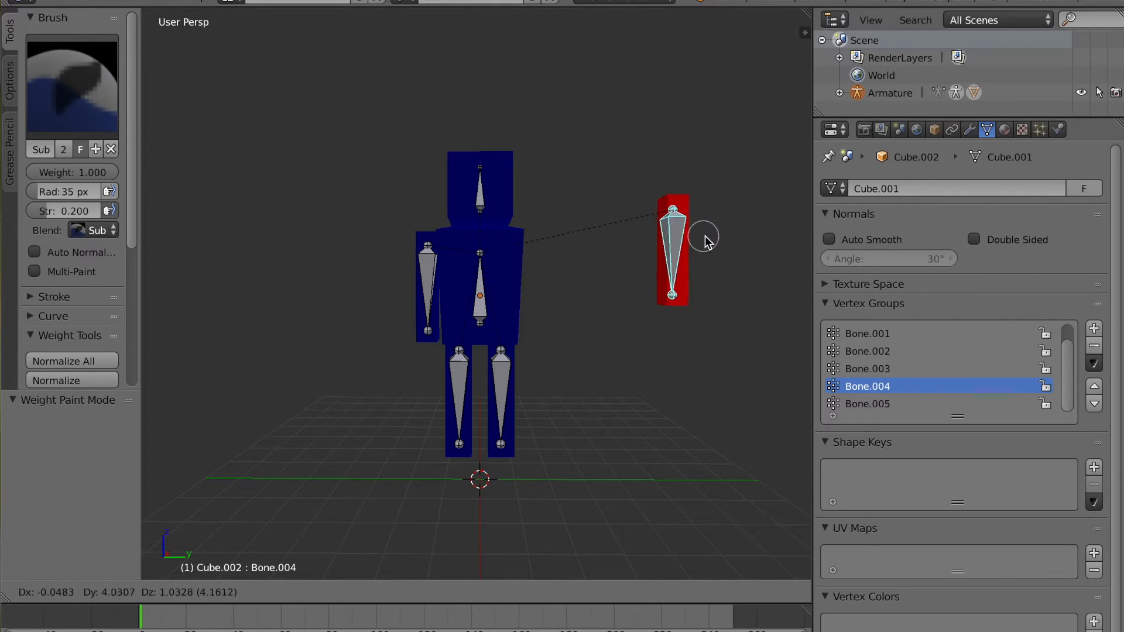
{"action": "key", "text": "Escape"}
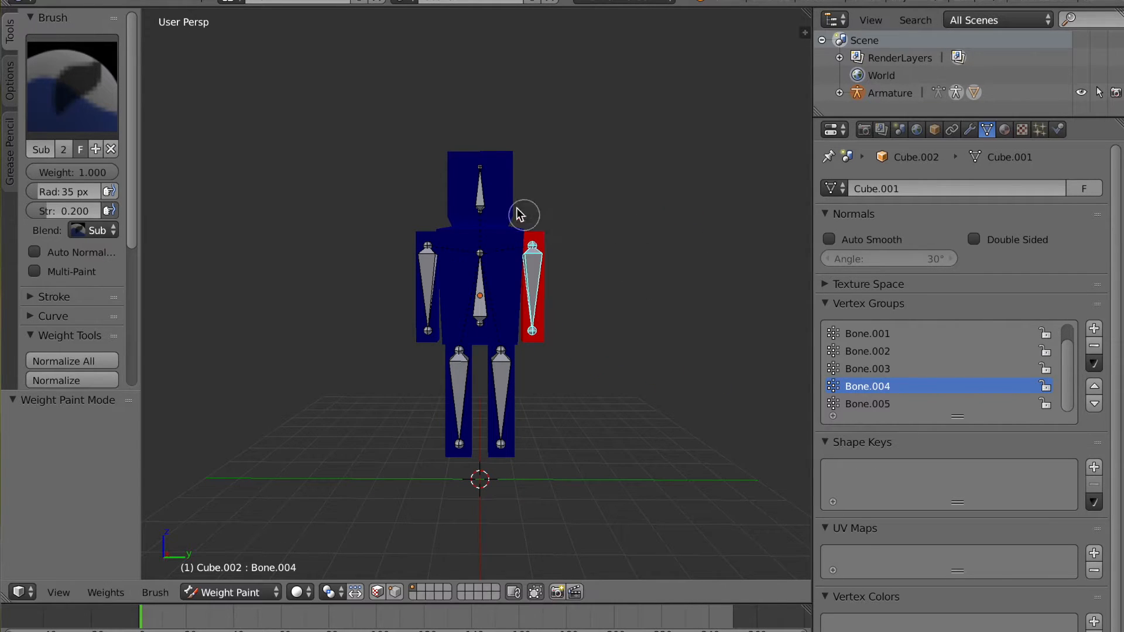
{"action": "right_click", "coordinate": [482, 194]}
{"action": "key", "text": "g"}
{"action": "key", "text": "Escape"}
Select Bone.005, choose the Add brush and paint weight onto the lower end of its arm in wireframe shading
{"action": "right_click", "coordinate": [421, 276]}
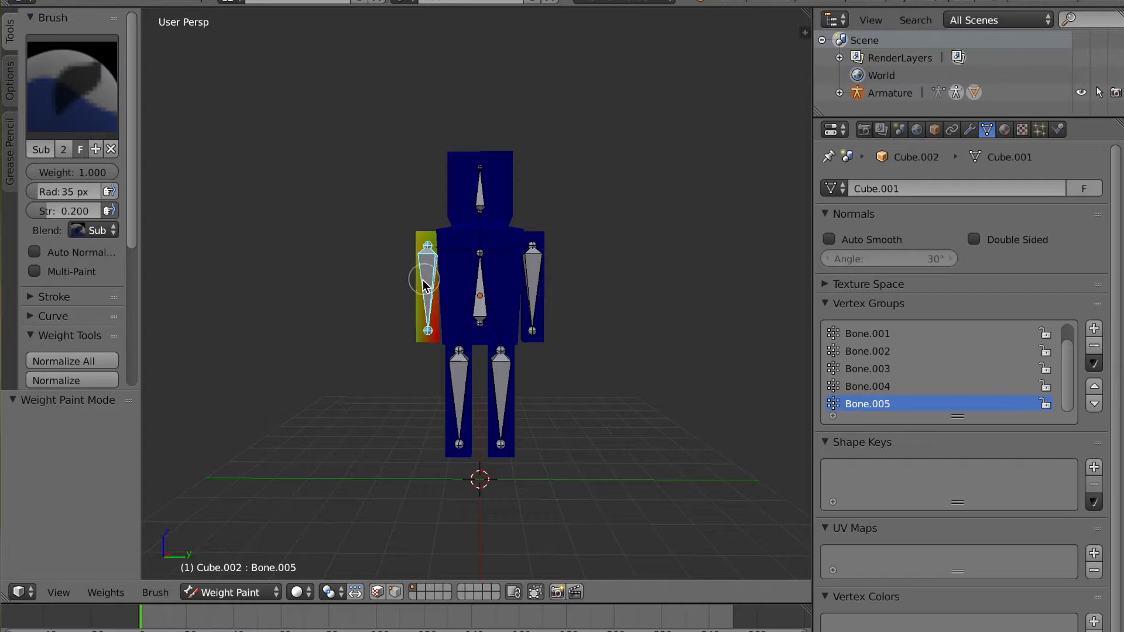
{"action": "scroll", "coordinate": [423, 279], "scroll_direction": "up", "scroll_amount": 4}
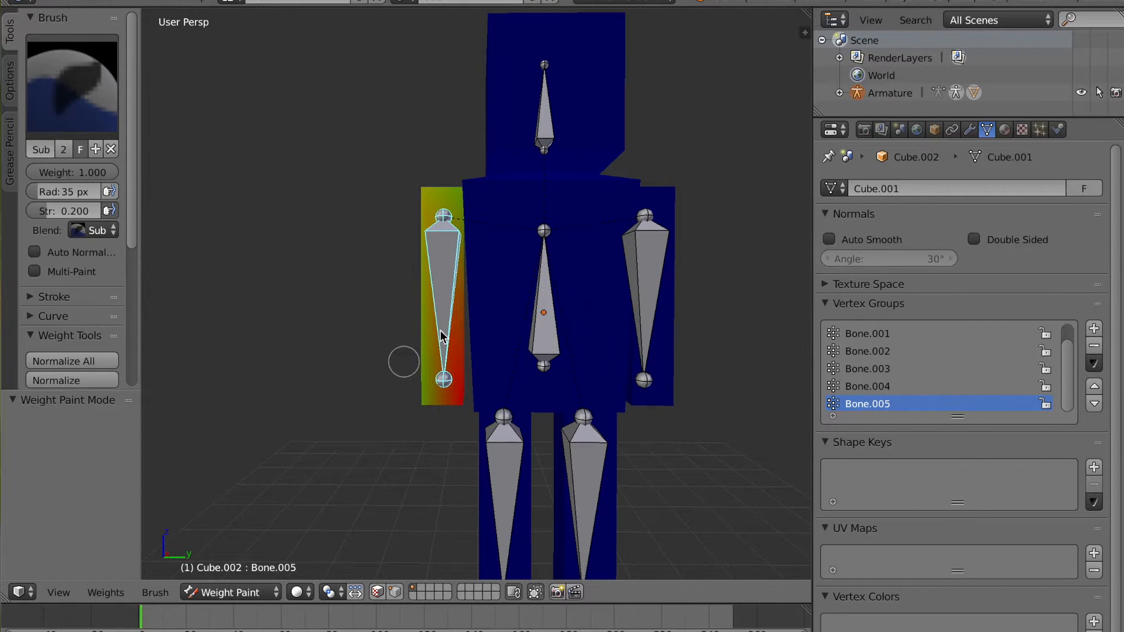
{"action": "left_click", "coordinate": [72, 82]}
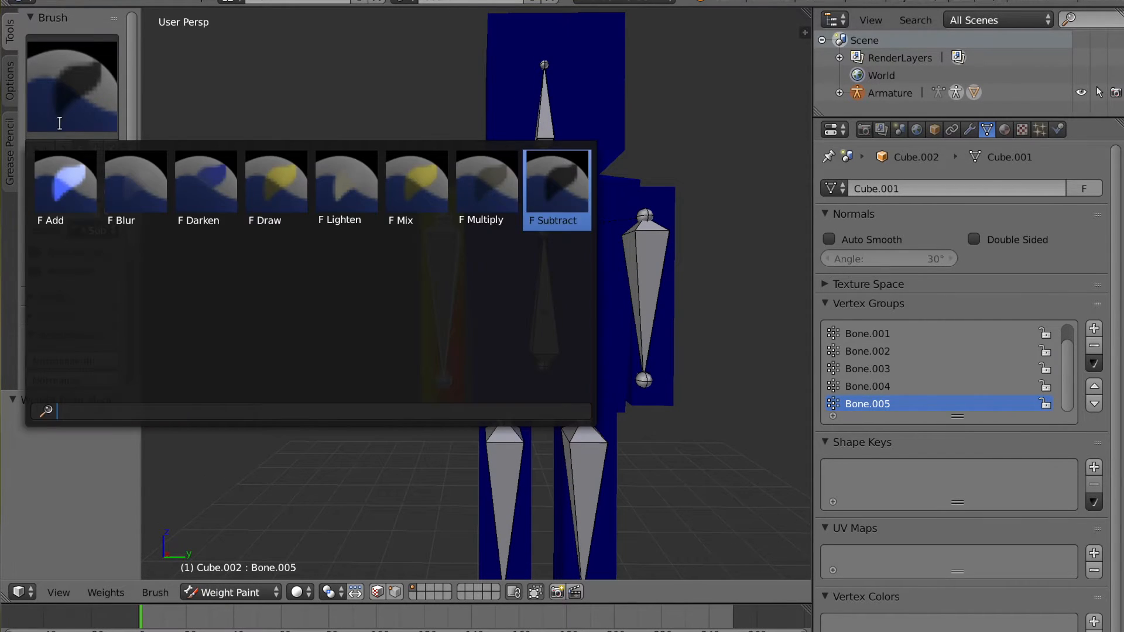
{"action": "left_click", "coordinate": [63, 181]}
{"action": "middle_click_drag", "start_coordinate": [442, 180], "coordinate": [468, 410]}
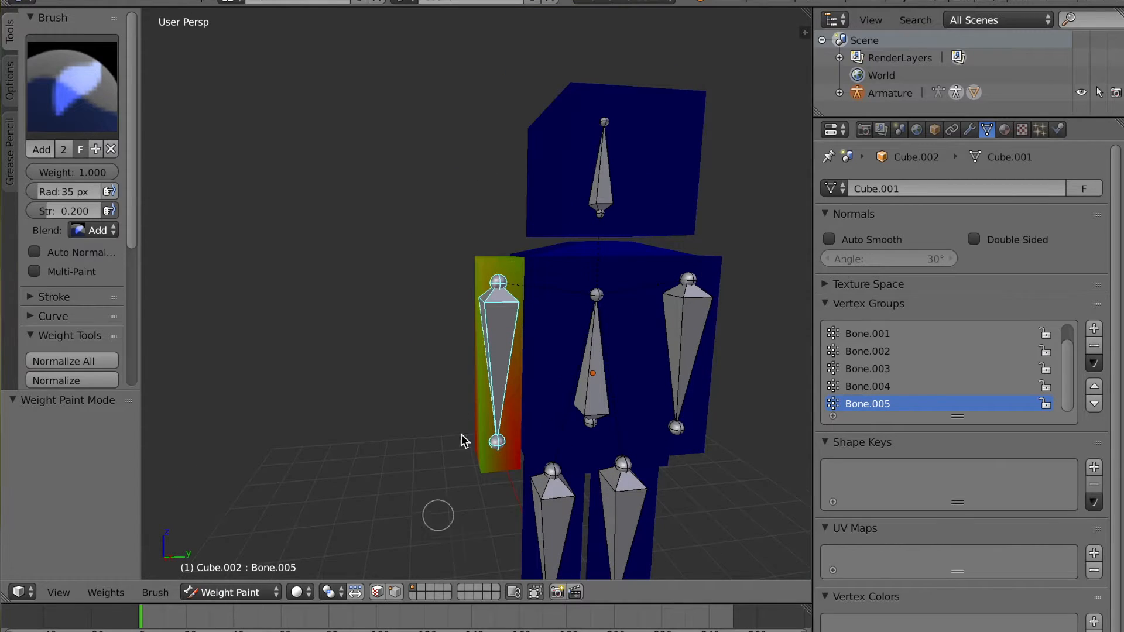
{"action": "mouse_move", "coordinate": [482, 359]}
{"action": "middle_mouse_down"}
{"action": "mouse_move", "coordinate": [459, 384]}
{"action": "mouse_move", "coordinate": [452, 371]}
{"action": "mouse_move", "coordinate": [479, 406]}
{"action": "mouse_move", "coordinate": [455, 342]}
{"action": "mouse_move", "coordinate": [457, 404]}
{"action": "middle_mouse_up"}
{"action": "key", "text": "z"}
{"action": "left_click_drag", "start_coordinate": [456, 404], "coordinate": [454, 400]}
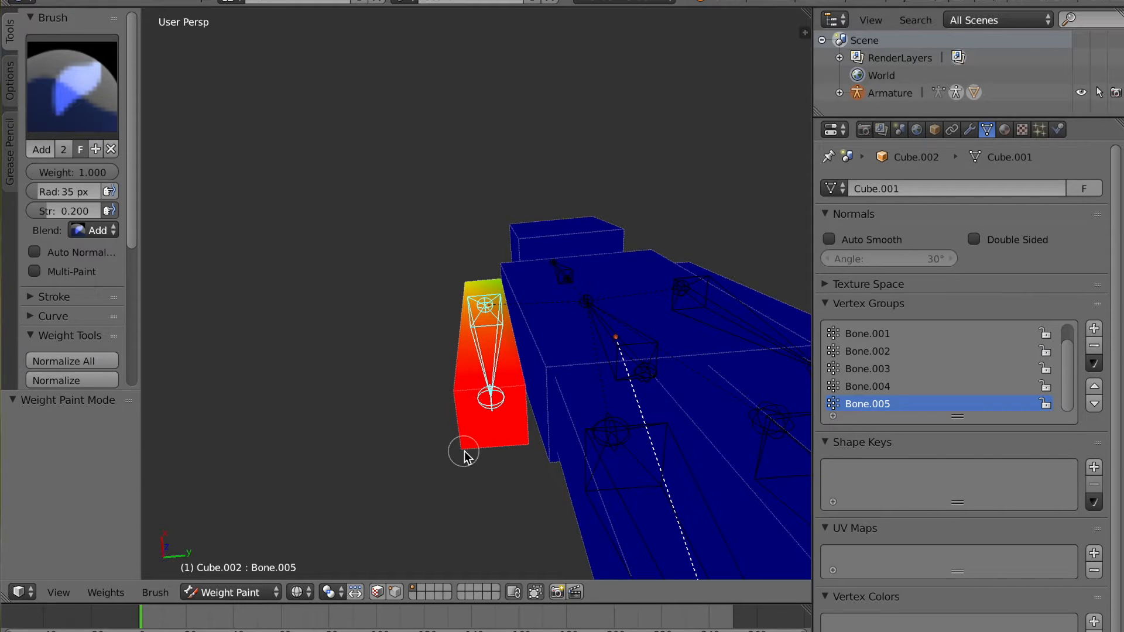
Add weight to the upper corners of Bone.005's arm until the whole arm is red, and restore solid shading
{"action": "middle_click_drag", "start_coordinate": [488, 378], "coordinate": [459, 469]}
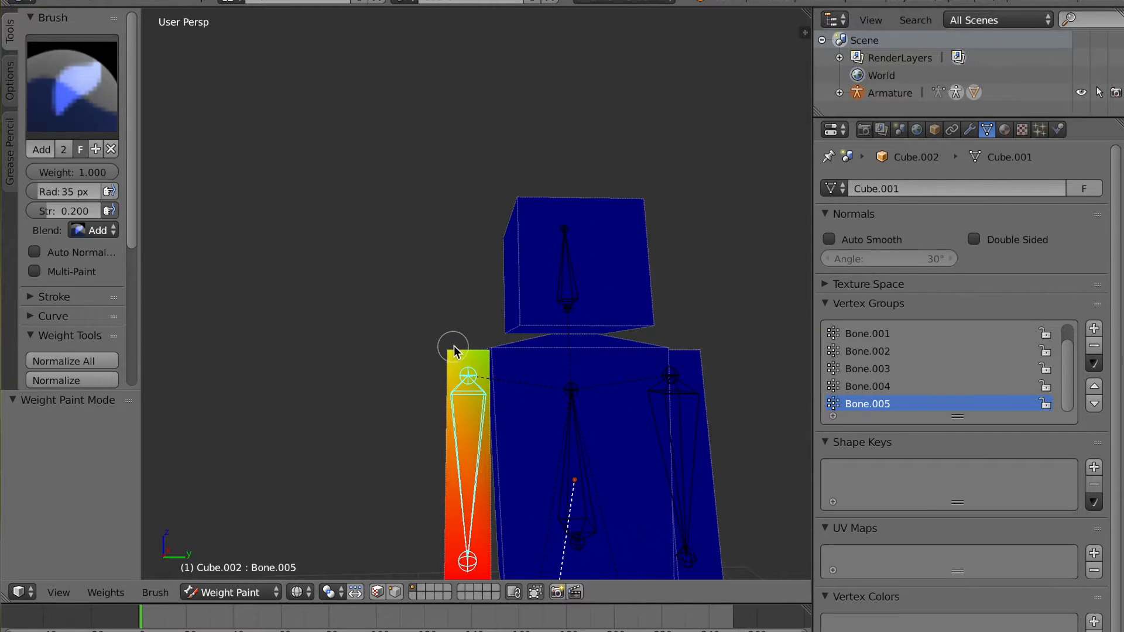
{"action": "middle_click_drag", "start_coordinate": [451, 352], "coordinate": [431, 351]}
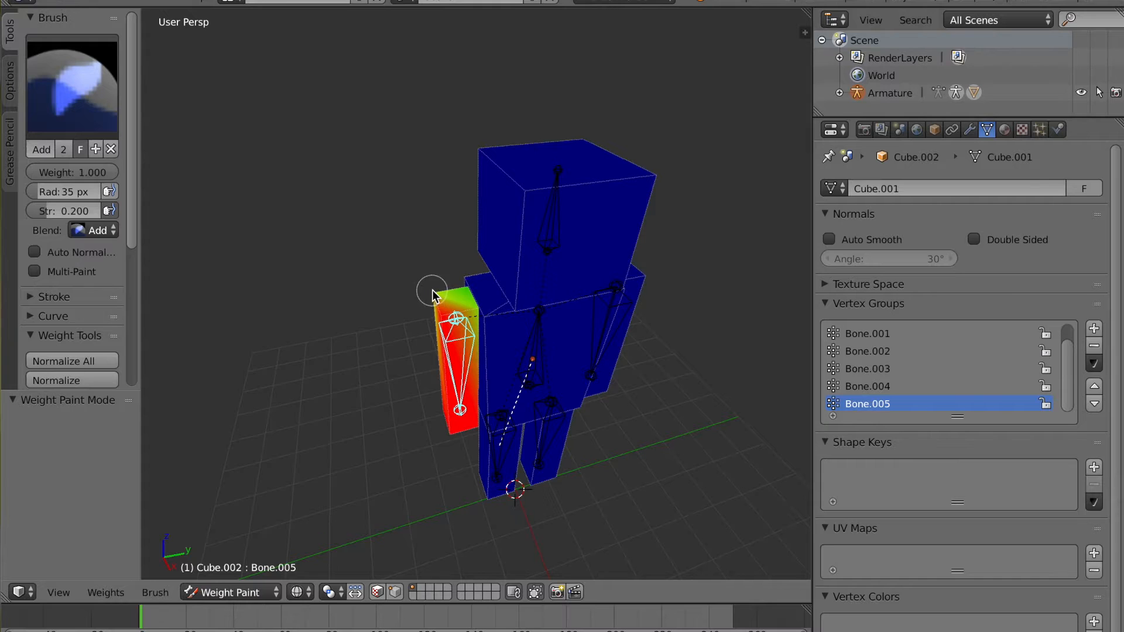
{"action": "scroll", "coordinate": [432, 296], "scroll_direction": "up", "scroll_amount": 4}
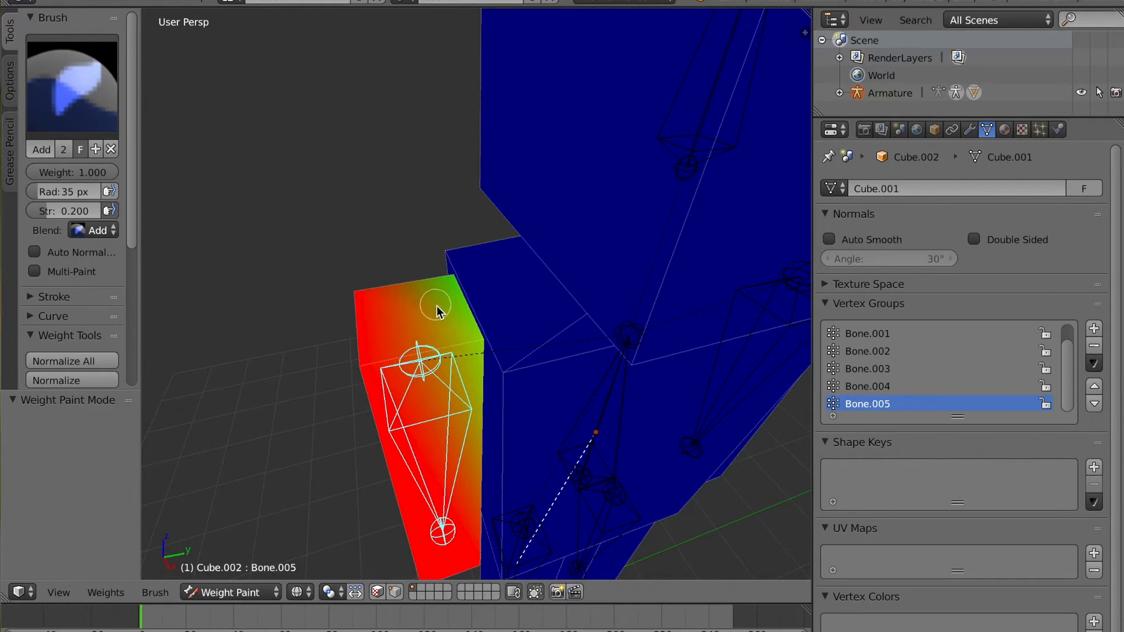
{"action": "scroll", "coordinate": [459, 391], "scroll_direction": "up", "scroll_amount": 5}
{"action": "mouse_move", "coordinate": [504, 371]}
{"action": "middle_mouse_down"}
{"action": "mouse_move", "coordinate": [653, 183]}
{"action": "mouse_move", "coordinate": [467, 372]}
{"action": "middle_mouse_up"}
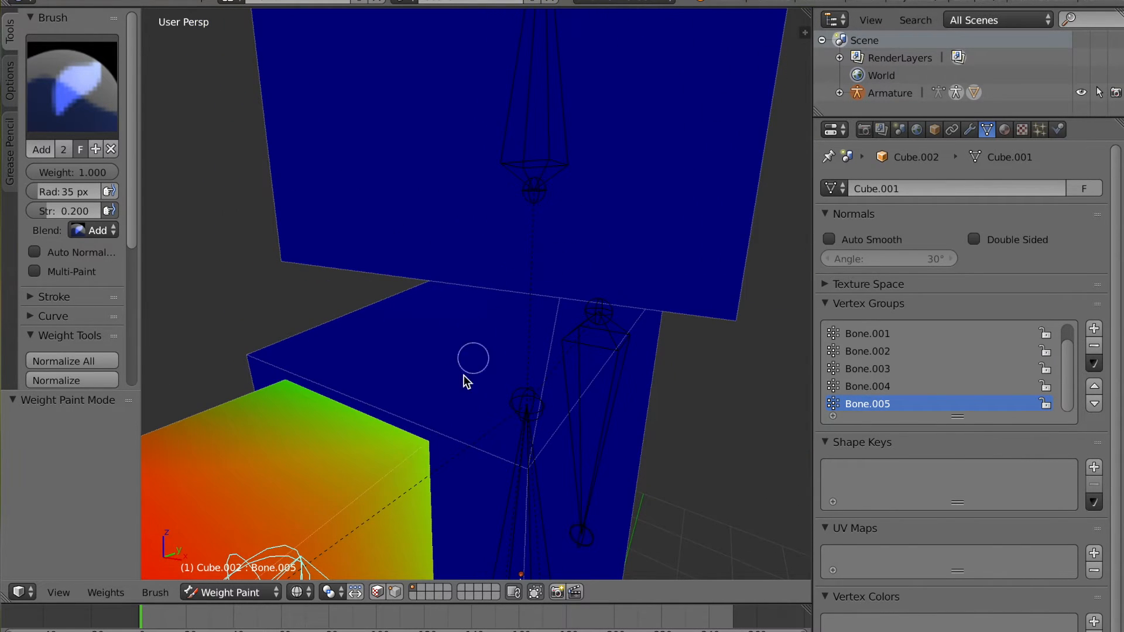
{"action": "left_click", "coordinate": [429, 448]}
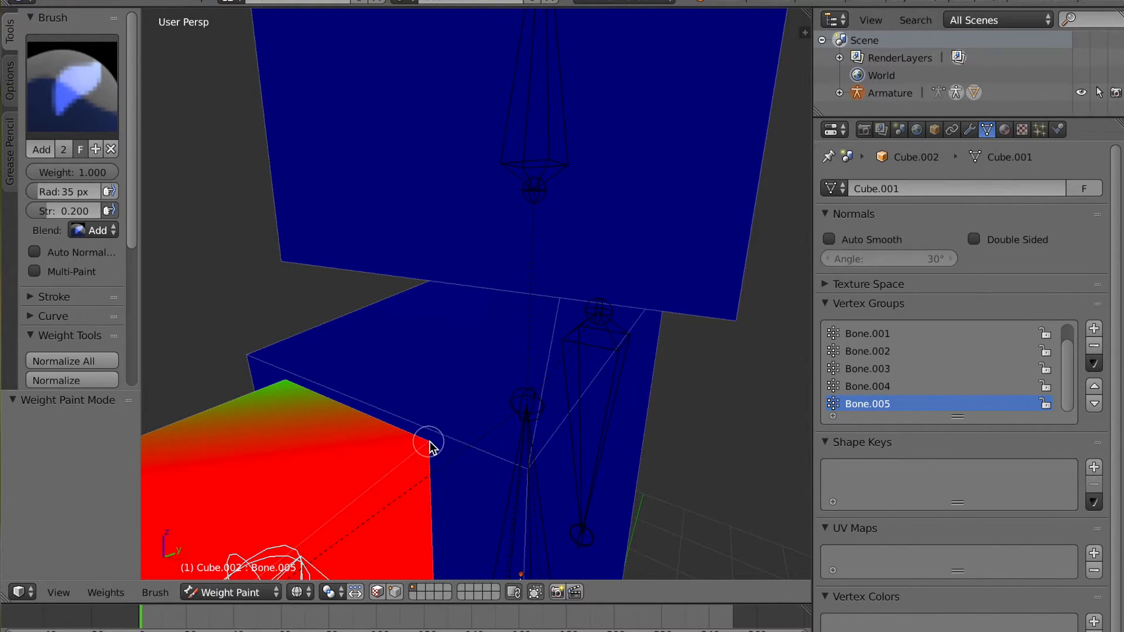
{"action": "left_click", "coordinate": [287, 387]}
{"action": "scroll", "coordinate": [285, 388], "scroll_direction": "down", "scroll_amount": 5}
{"action": "middle_click_drag", "start_coordinate": [318, 381], "coordinate": [462, 394]}
{"action": "scroll", "coordinate": [372, 350], "scroll_direction": "up", "scroll_amount": 2}
{"action": "middle_click_drag", "start_coordinate": [372, 350], "coordinate": [369, 343], "text": "shift"}
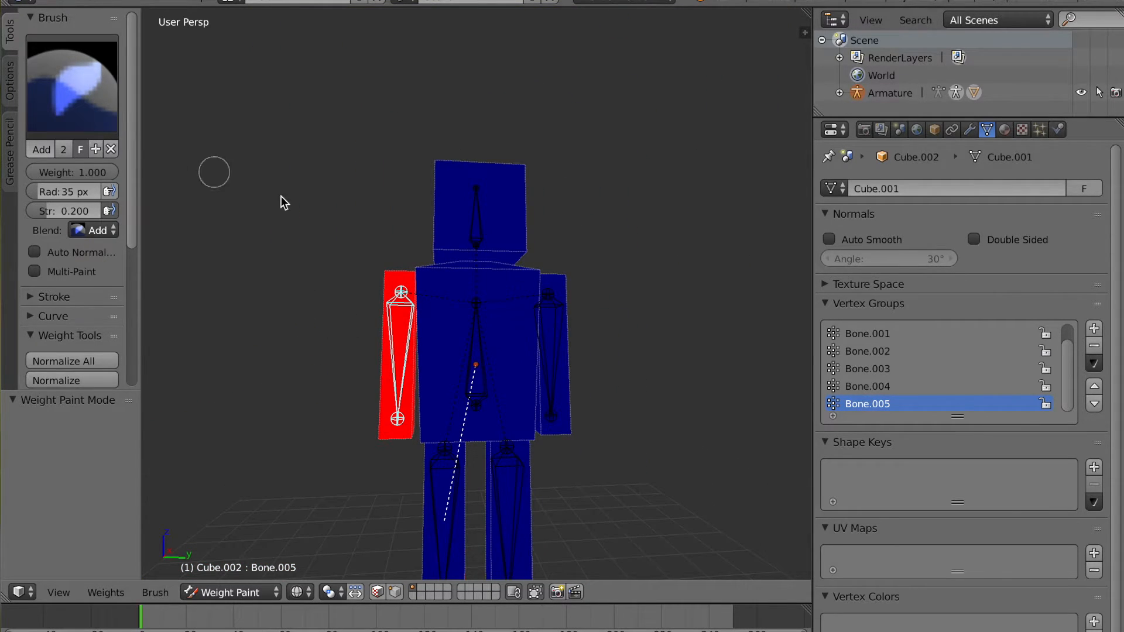
{"action": "key", "text": "z"}
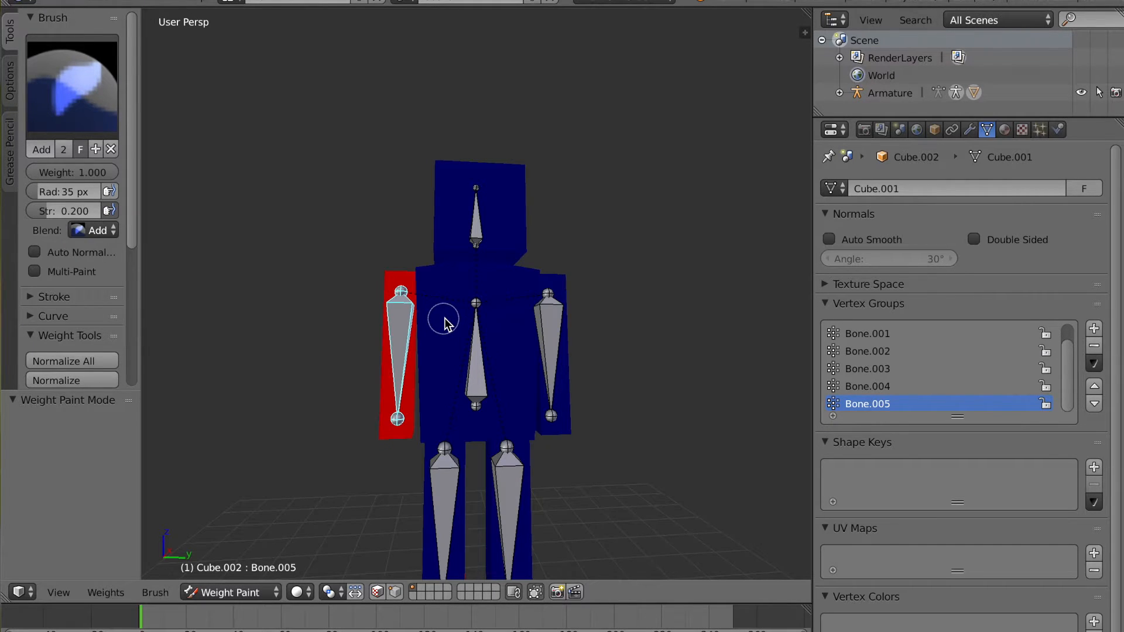
Switch the armature to Pose Mode and test-move the torso bone, Bone.004 and Bone.005, cancelling each move
{"action": "key", "text": "ctrl+Tab"}
{"action": "right_click", "coordinate": [472, 368]}
{"action": "key", "text": "ctrl+Tab"}
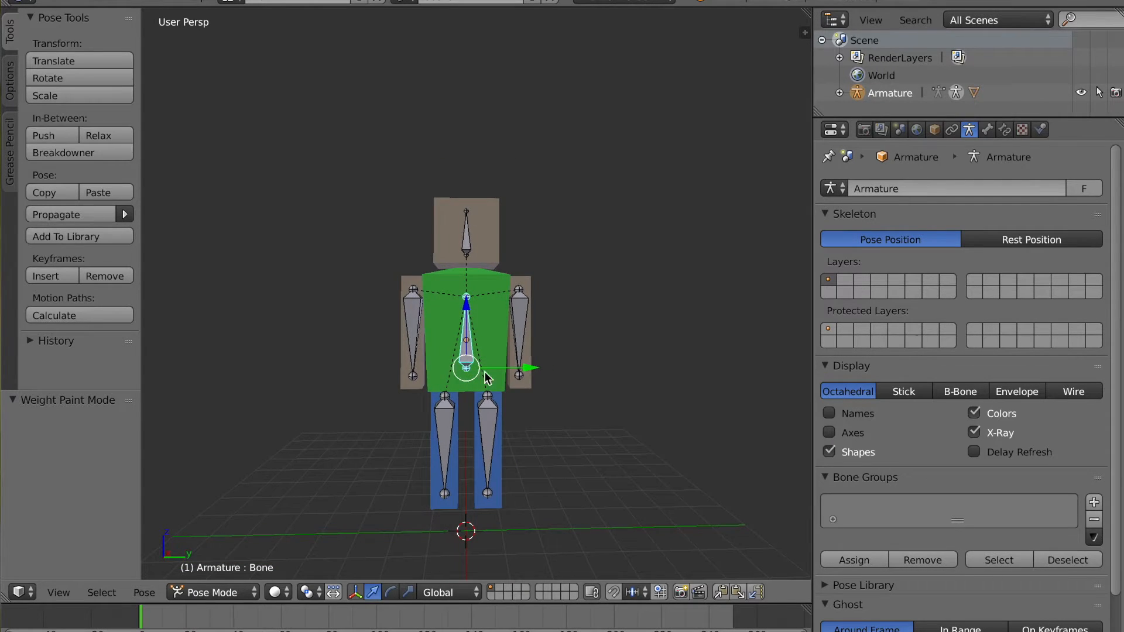
{"action": "key", "text": "g"}
{"action": "key", "text": "Escape"}
{"action": "right_click", "coordinate": [518, 321]}
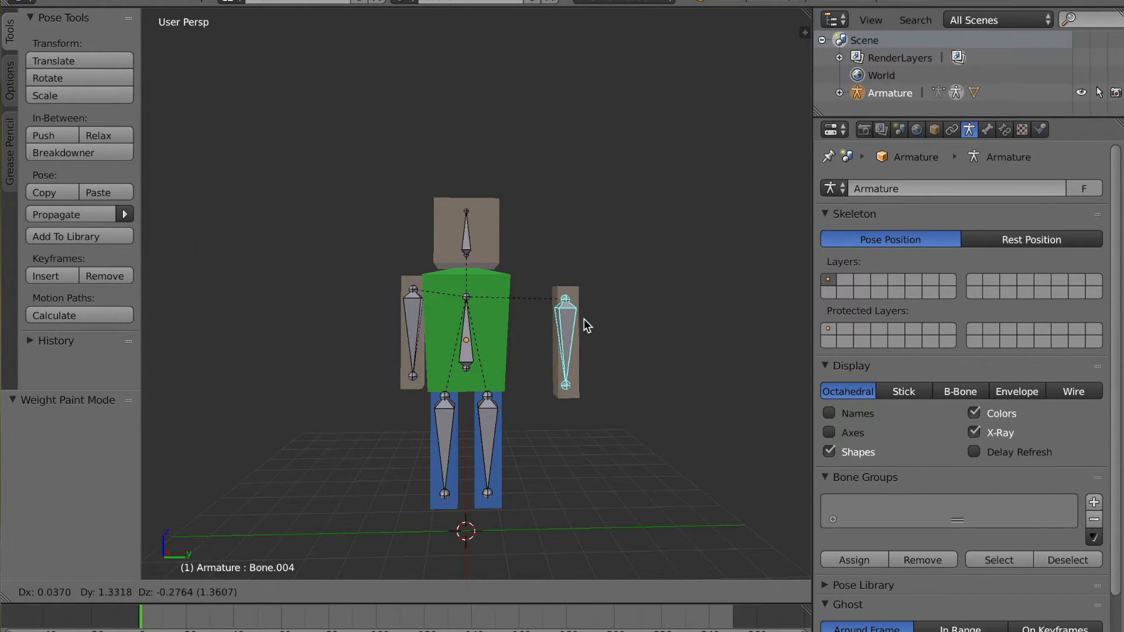
{"action": "right_click", "coordinate": [413, 319]}
{"action": "key", "text": "g"}
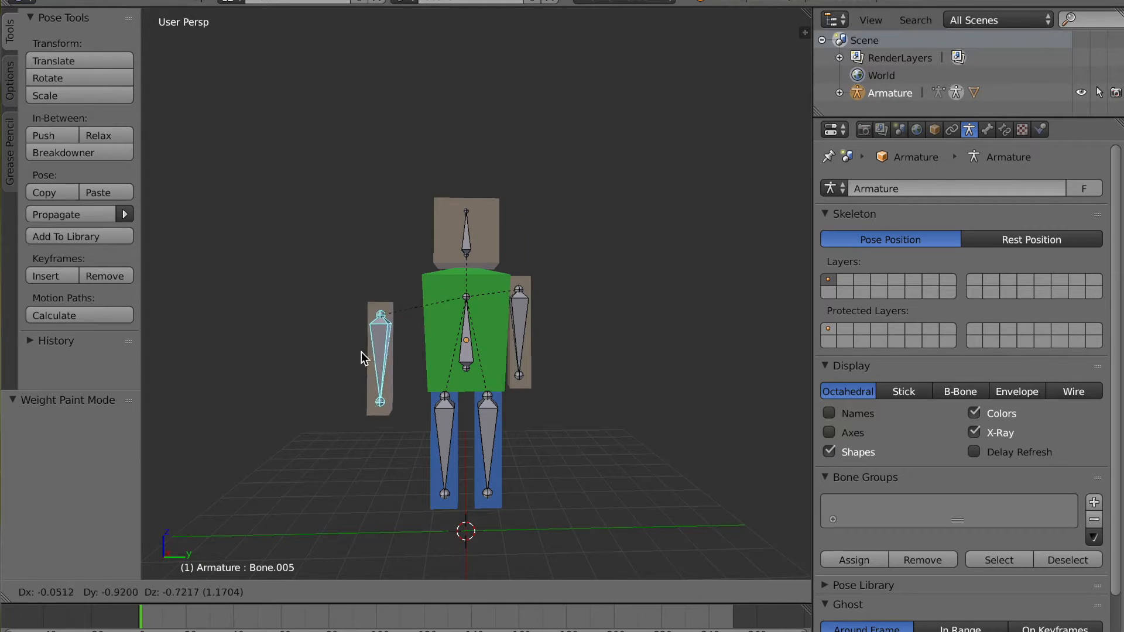
{"action": "key", "text": "Escape"}
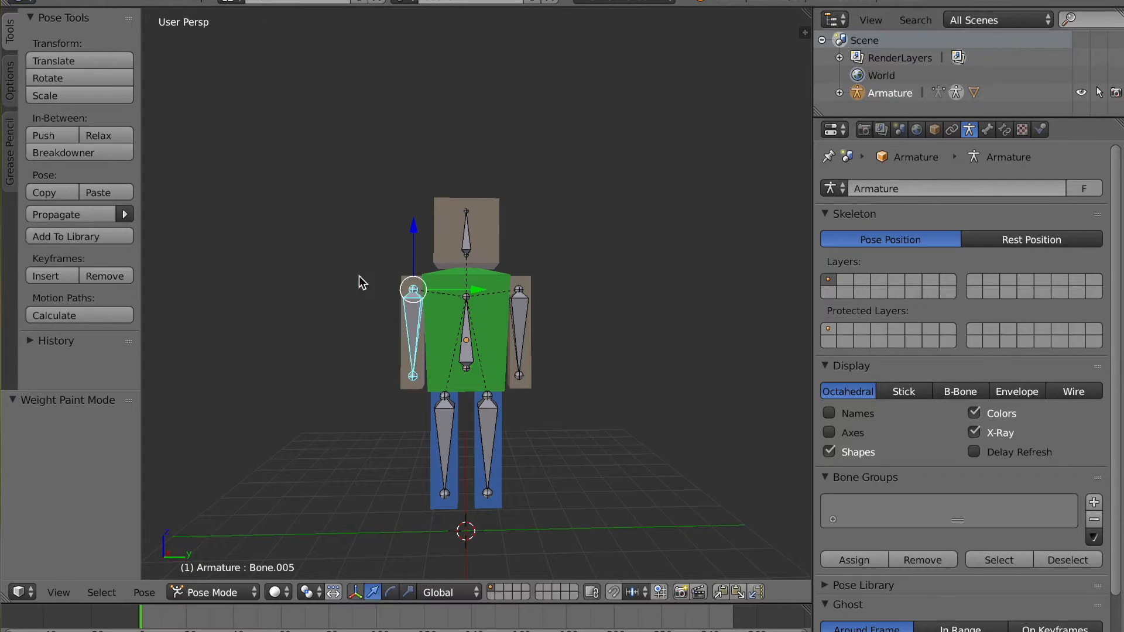
Test-move the head bone and both leg bones, cancelling each move, and deselect all bones
{"action": "right_click", "coordinate": [470, 245]}
{"action": "key", "text": "g"}
{"action": "key", "text": "Escape"}
{"action": "right_click", "coordinate": [448, 410]}
{"action": "key", "text": "g"}
{"action": "key", "text": "Escape"}
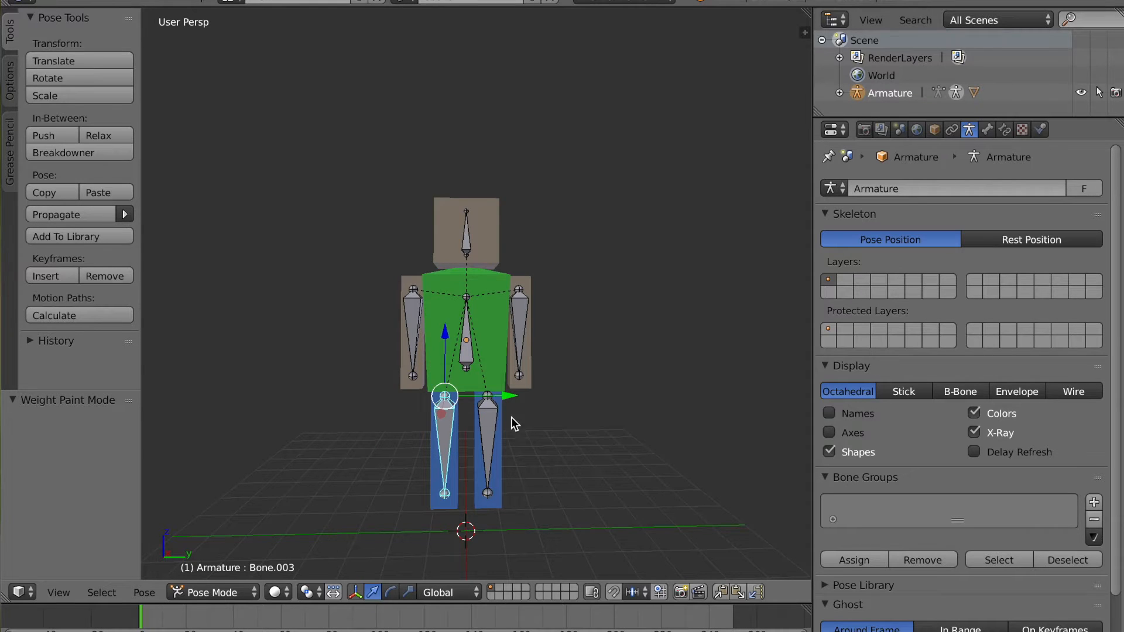
{"action": "right_click", "coordinate": [506, 418]}
{"action": "key", "text": "g"}
{"action": "key", "text": "Escape"}
{"action": "middle_click_drag", "start_coordinate": [472, 392], "coordinate": [393, 227]}
{"action": "key", "text": "a"}
{"action": "middle_click_drag", "start_coordinate": [599, 345], "coordinate": [497, 352]}
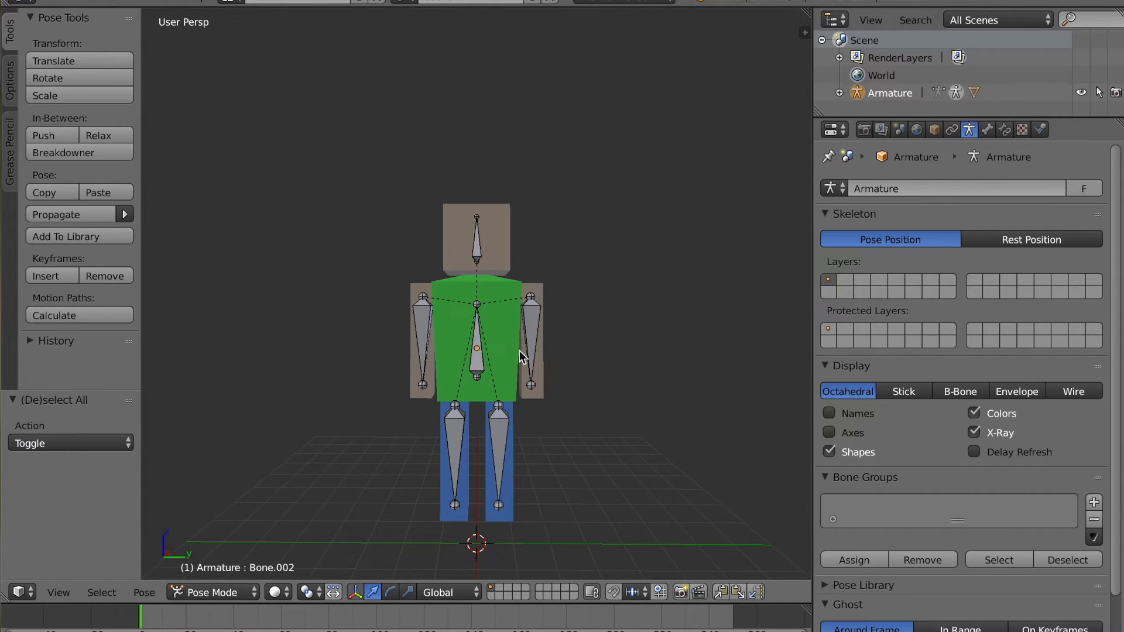
Return the character mesh Cube.002 to Weight Paint mode and view the weights of the torso bone and the leg bone Bone.002
{"action": "right_click", "coordinate": [445, 316]}
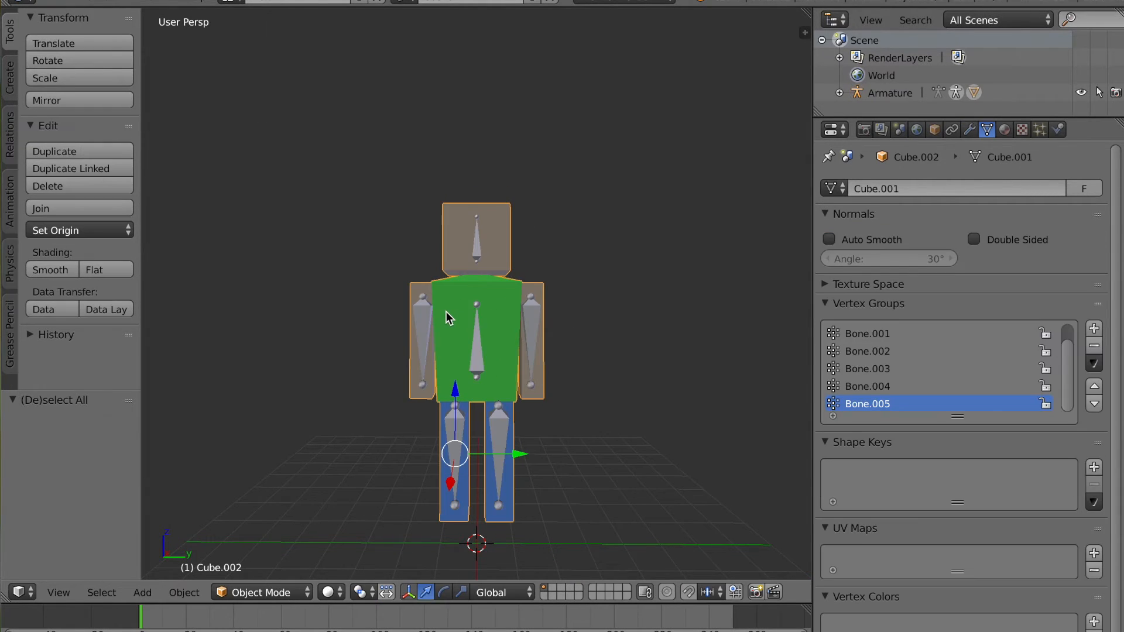
{"action": "key", "text": "ctrl+Tab"}
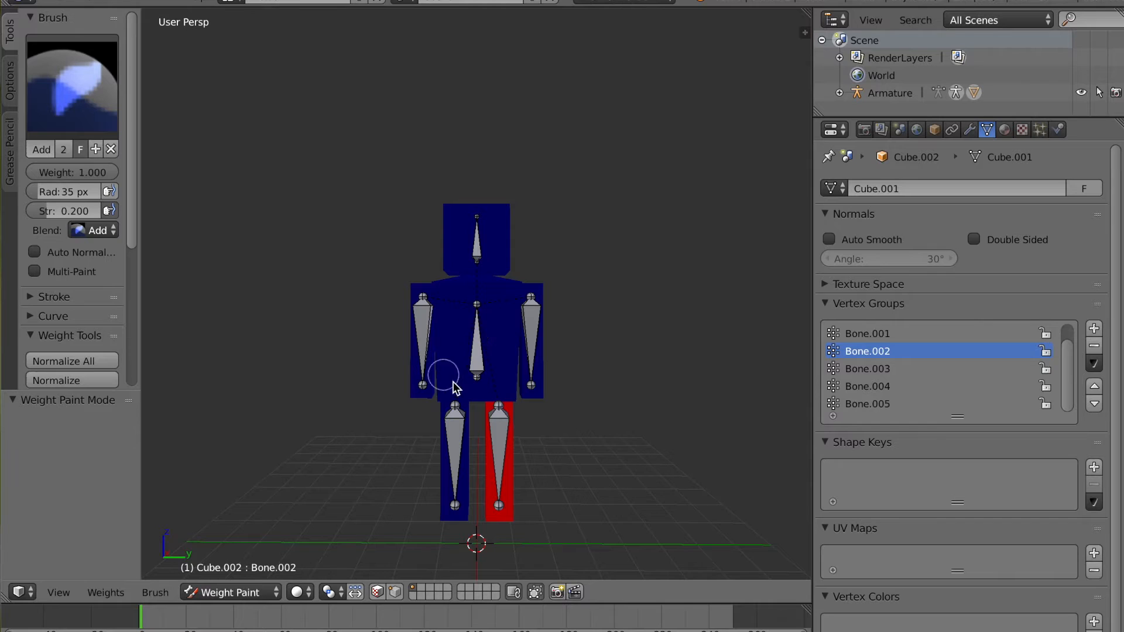
{"action": "right_click", "coordinate": [476, 354]}
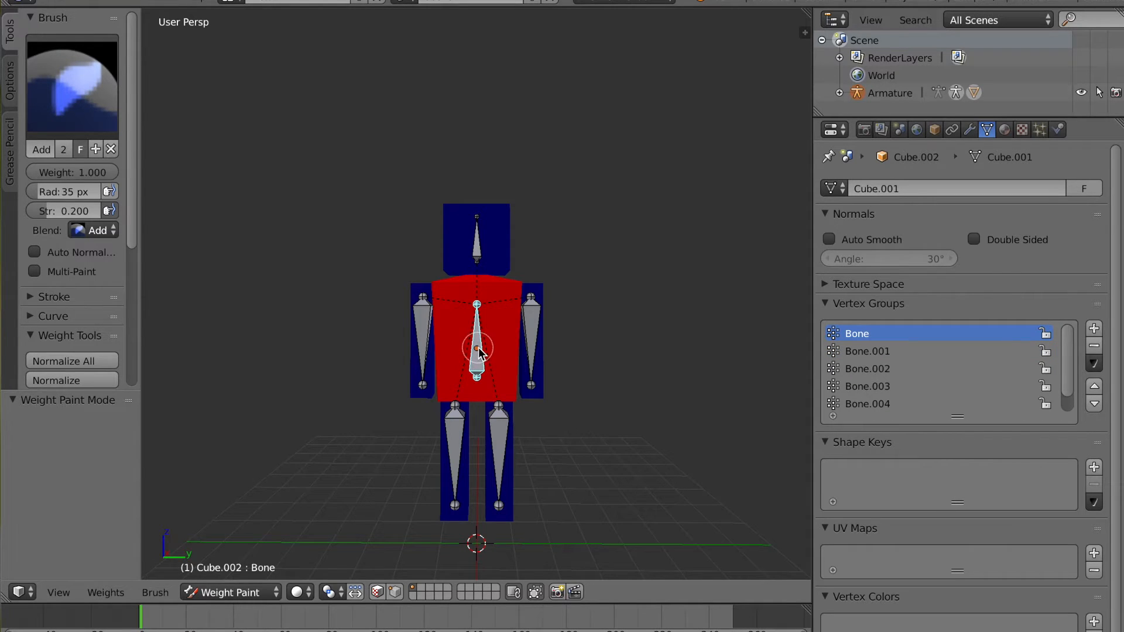
{"action": "key", "text": "ctrl+Tab"}
{"action": "right_click", "coordinate": [455, 343]}
{"action": "key", "text": "ctrl+Tab"}
{"action": "right_click", "coordinate": [494, 442]}
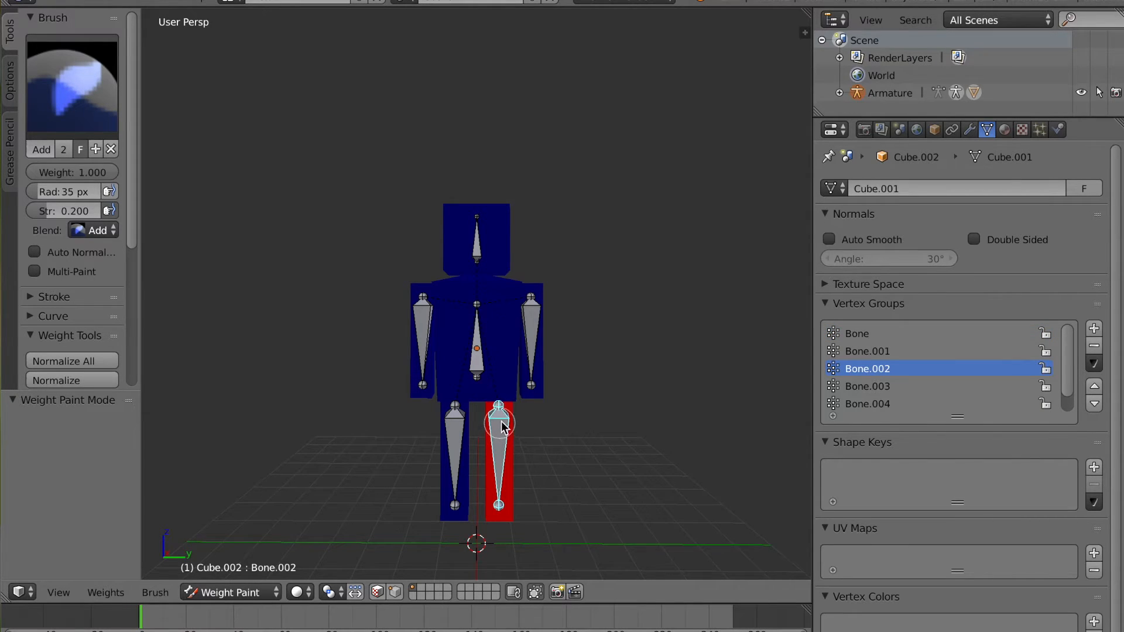
{"action": "right_click", "coordinate": [479, 354]}
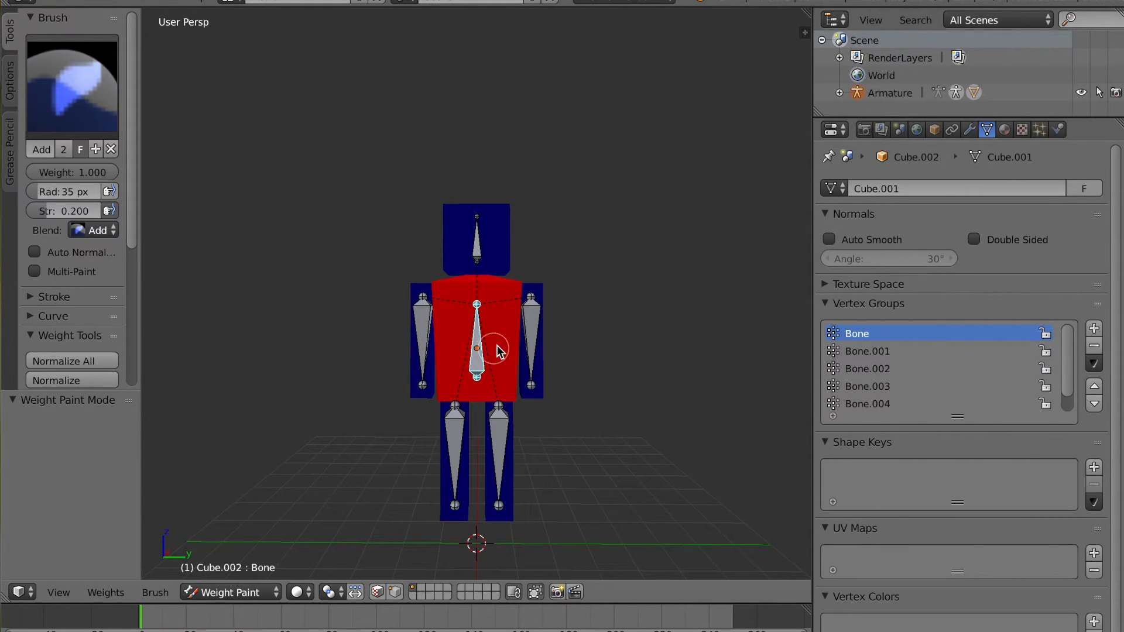
Switch back and forth between Pose Mode on the armature and Weight Paint mode on the mesh, ending in Pose Mode
{"action": "key", "text": "ctrl+Tab"}
{"action": "right_click", "coordinate": [481, 364]}
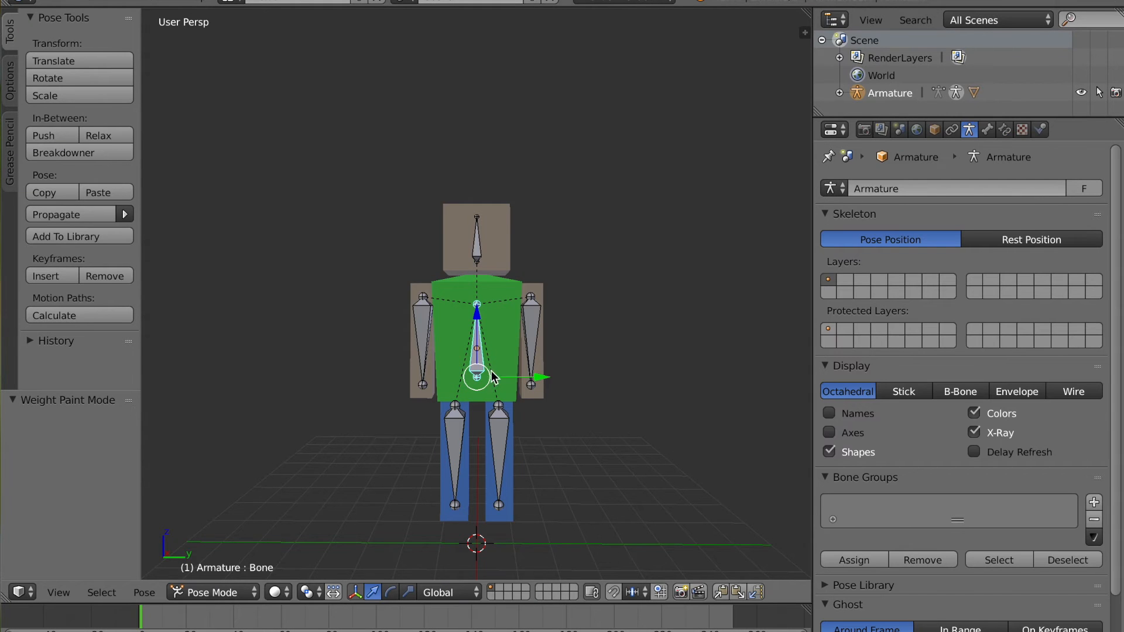
{"action": "key", "text": "ctrl+Tab"}
{"action": "right_click", "coordinate": [497, 357]}
{"action": "key", "text": "ctrl+Tab"}
{"action": "key", "text": "ctrl+Tab"}
{"action": "right_click", "coordinate": [473, 362]}
{"action": "right_click", "coordinate": [504, 347]}
{"action": "key", "text": "ctrl+Tab"}
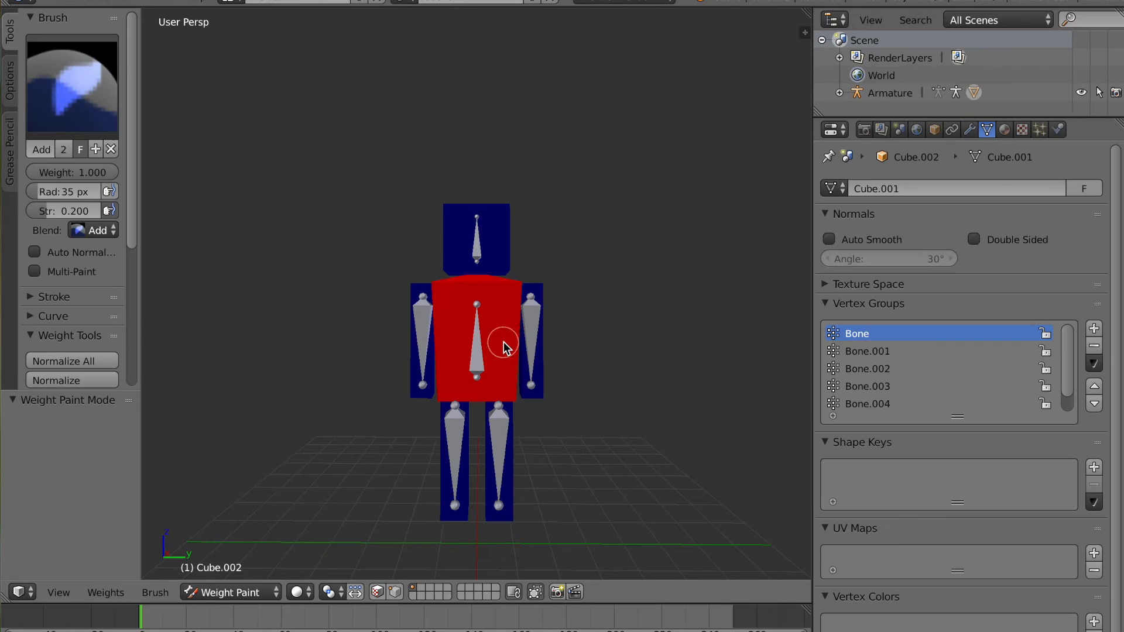
{"action": "key", "text": "ctrl+Tab"}
{"action": "right_click", "coordinate": [479, 360]}
{"action": "key", "text": "ctrl+Tab"}
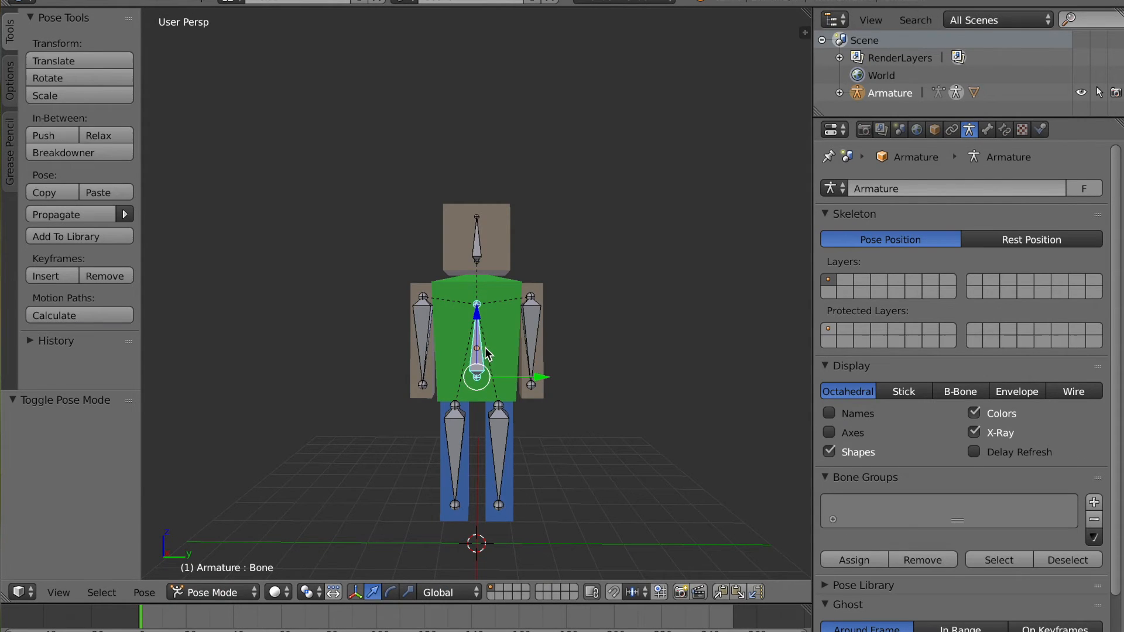
Return the character mesh to Weight Paint mode and view the weights of the arm bone Bone.005 and the head bone Bone.001
{"action": "right_click", "coordinate": [492, 343]}
{"action": "key", "text": "ctrl+Tab"}
{"action": "right_click", "coordinate": [419, 333]}
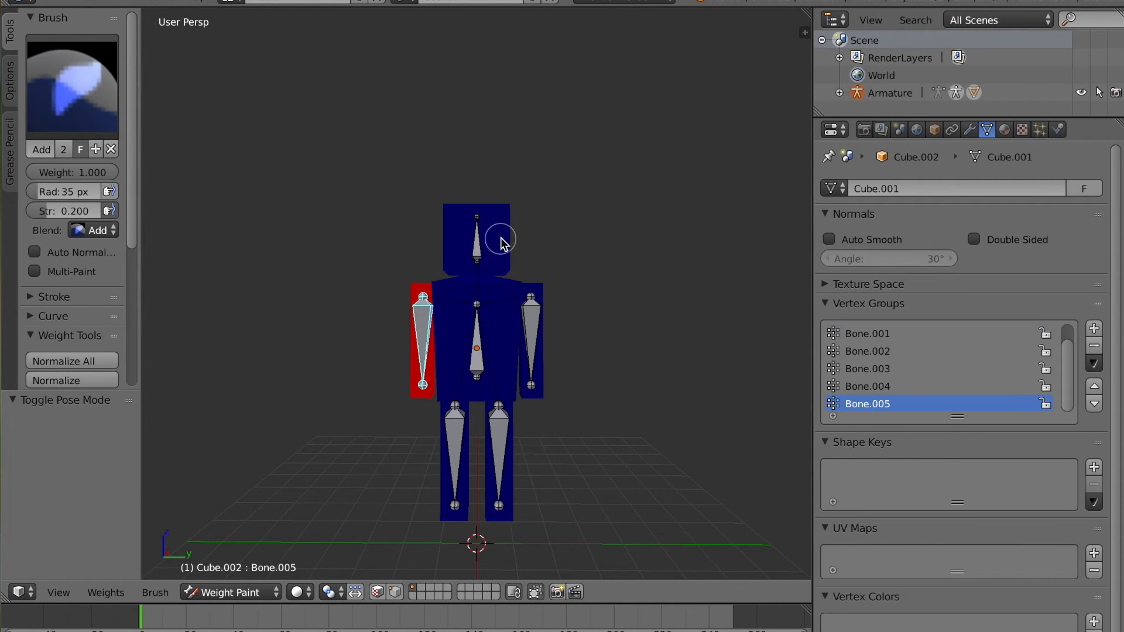
{"action": "right_click", "coordinate": [477, 252]}
Choose the Add weight brush and set its radius to 47 px and its strength to 0.095
{"action": "left_click", "coordinate": [111, 120]}
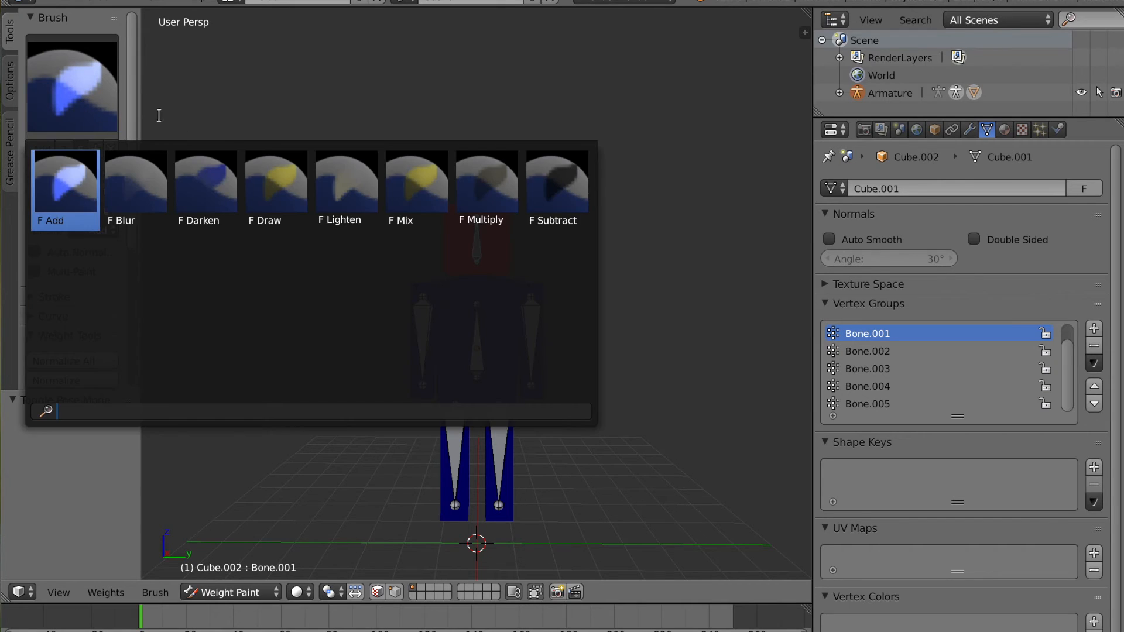
{"action": "left_click", "coordinate": [52, 170]}
{"action": "mouse_move", "coordinate": [35, 191]}
{"action": "left_mouse_down"}
{"action": "mouse_move", "coordinate": [106, 192]}
{"action": "mouse_move", "coordinate": [36, 192]}
{"action": "left_mouse_up"}
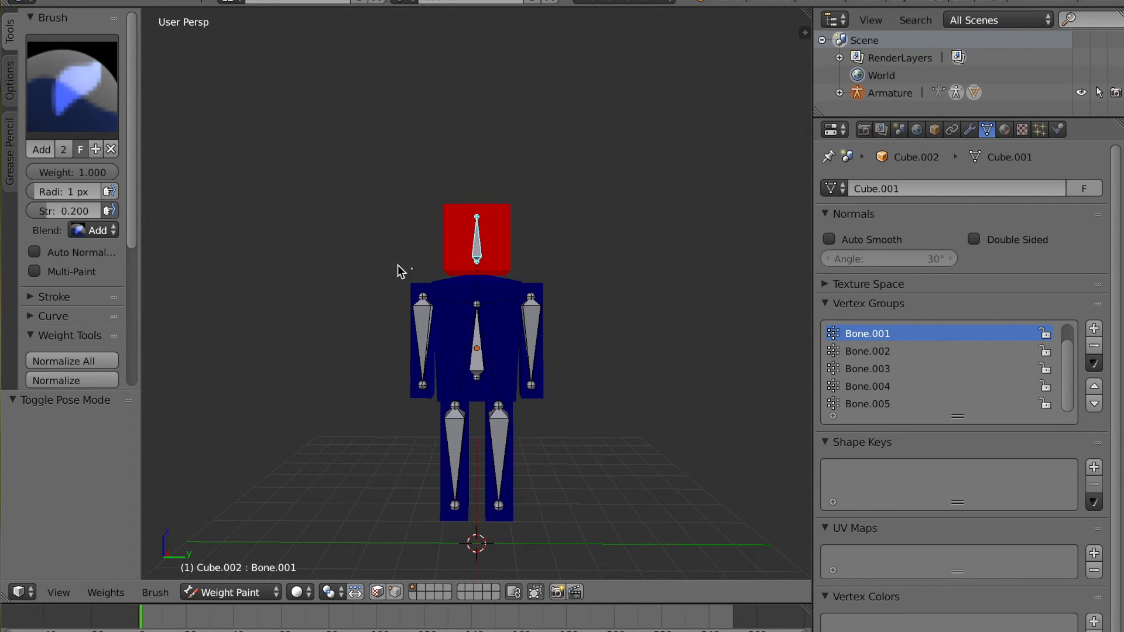
{"action": "left_click_drag", "start_coordinate": [64, 191], "coordinate": [76, 192]}
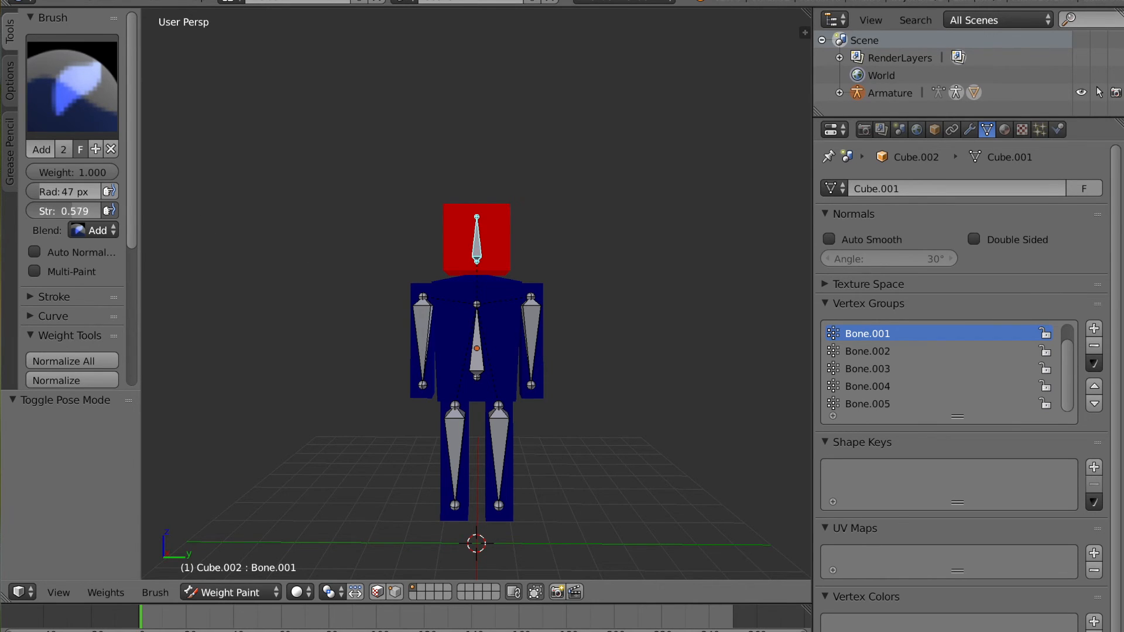
{"action": "left_click_drag", "start_coordinate": [76, 210], "coordinate": [58, 211]}
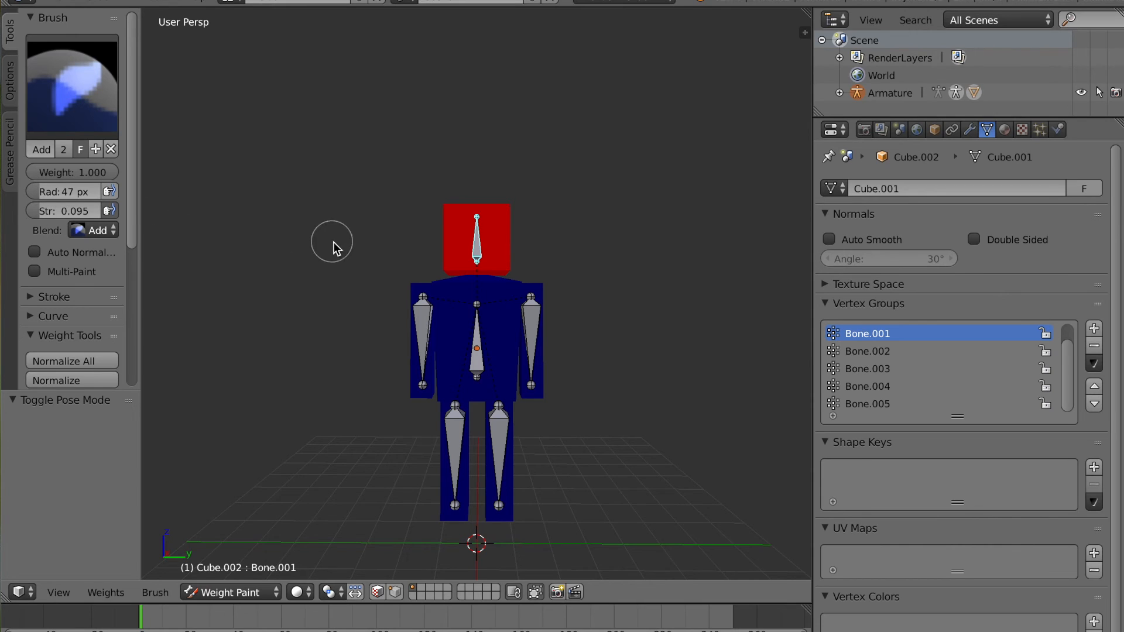
{"action": "scroll", "coordinate": [369, 259], "scroll_direction": "up", "scroll_amount": 2}
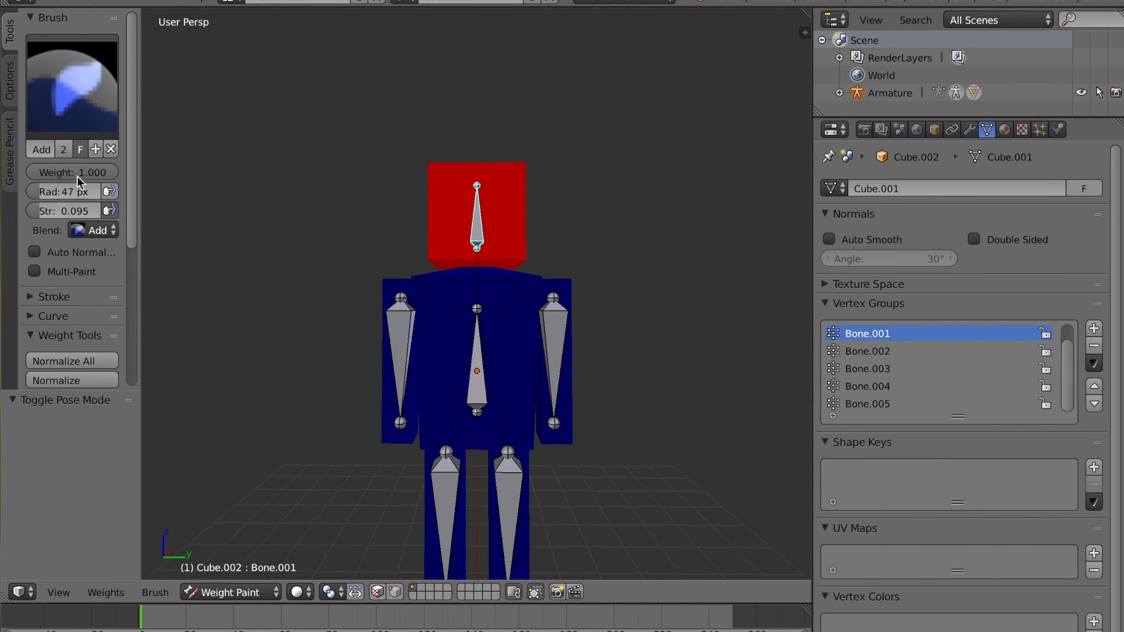
{"action": "scroll", "coordinate": [354, 249], "scroll_direction": "down", "scroll_amount": 3}
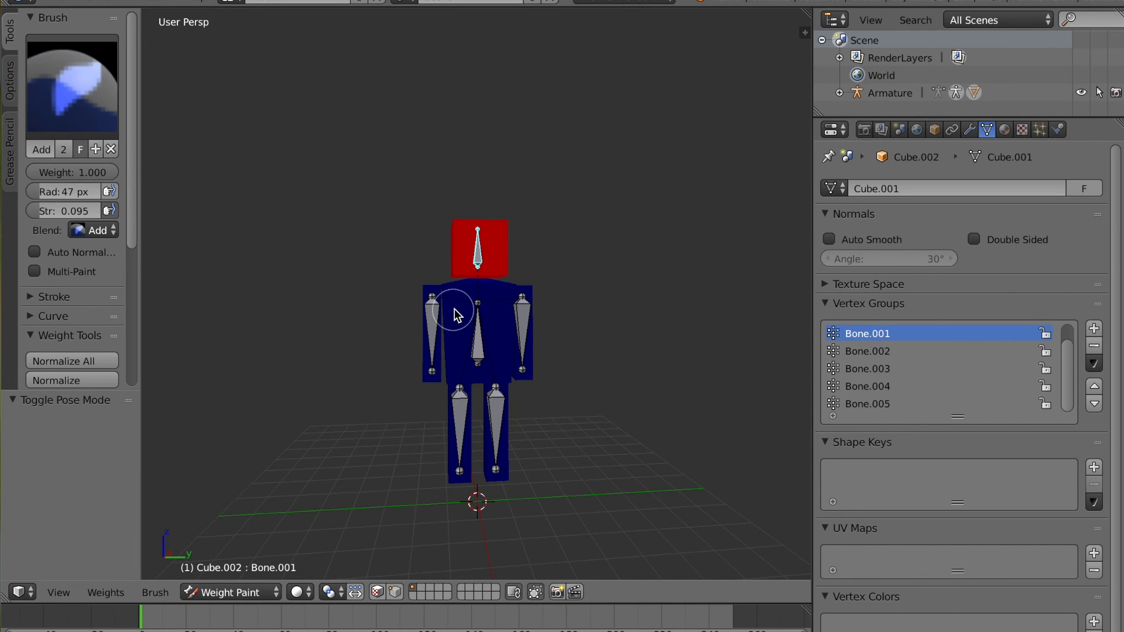
Switch from weight painting back to the armature in Pose Mode with the torso bone selected
{"action": "key", "text": "ctrl+Tab"}
{"action": "right_click", "coordinate": [478, 334]}
{"action": "key", "text": "ctrl+Tab"}
{"action": "middle_click_drag", "start_coordinate": [478, 334], "coordinate": [484, 345]}
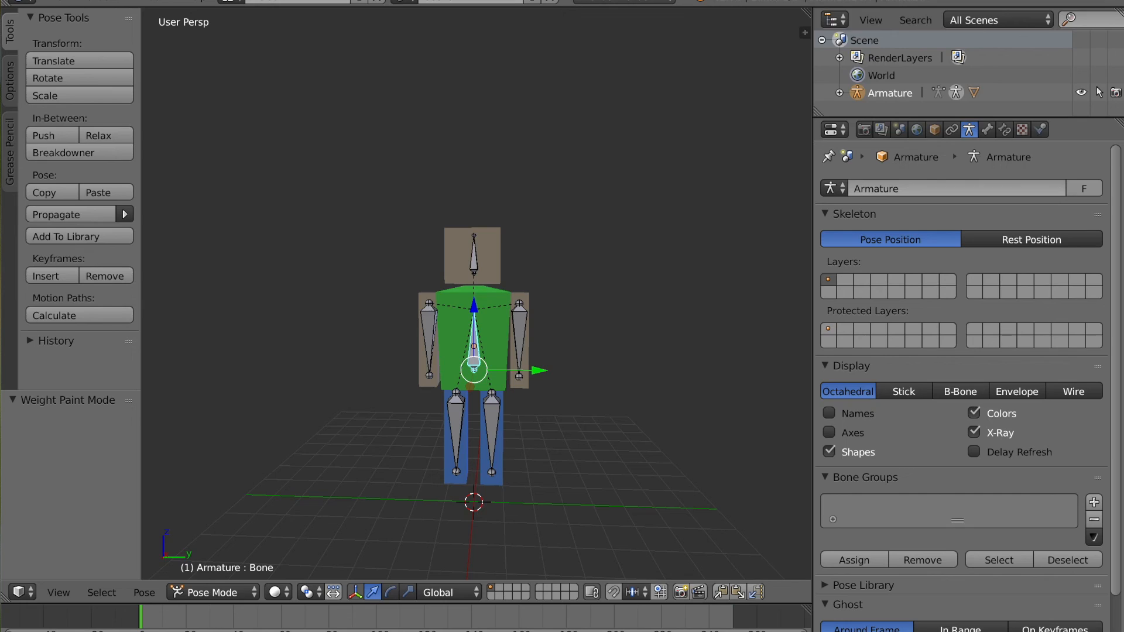